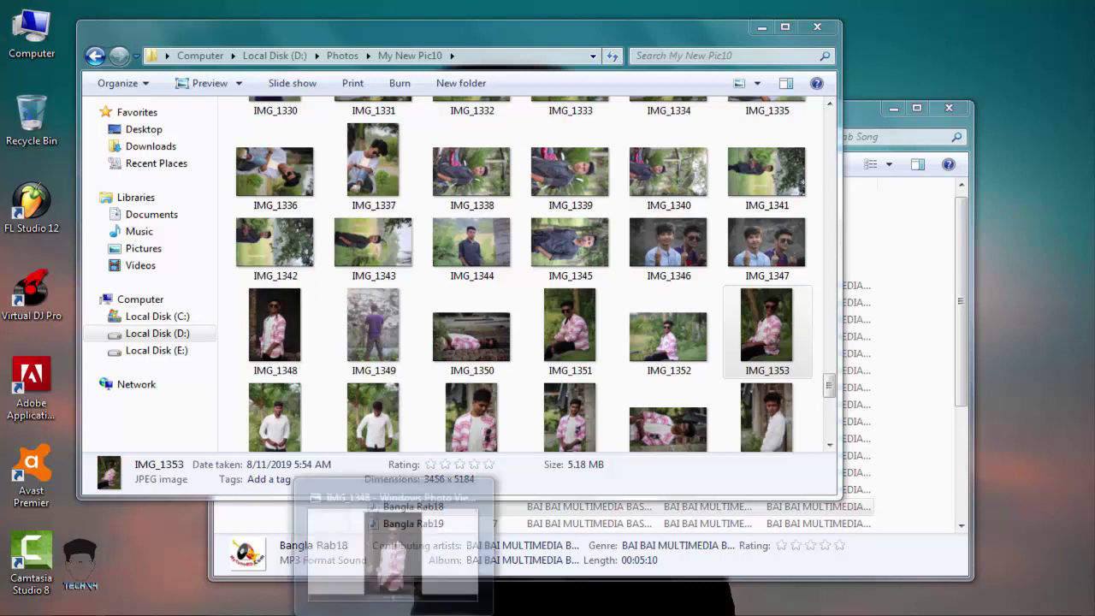
Step: Drag IMG_1353 from the My New Pic10 folder into Photoshop to open it
right_click(387, 603)
left_click(736, 346)
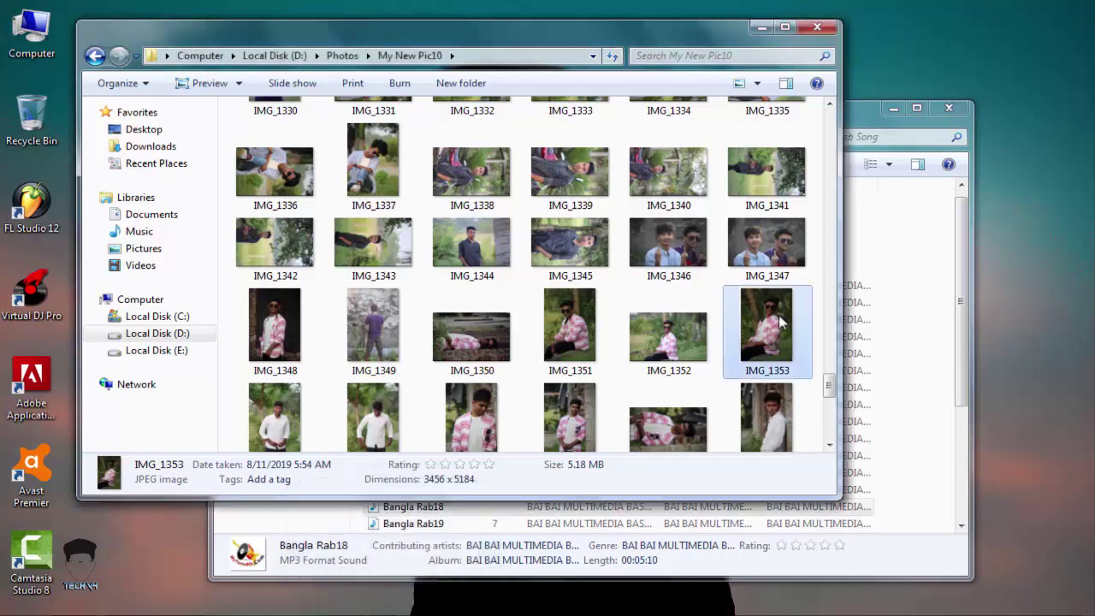
mouse_move(781, 321)
left_mouse_down()
mouse_move(195, 602)
mouse_move(382, 317)
left_mouse_up()
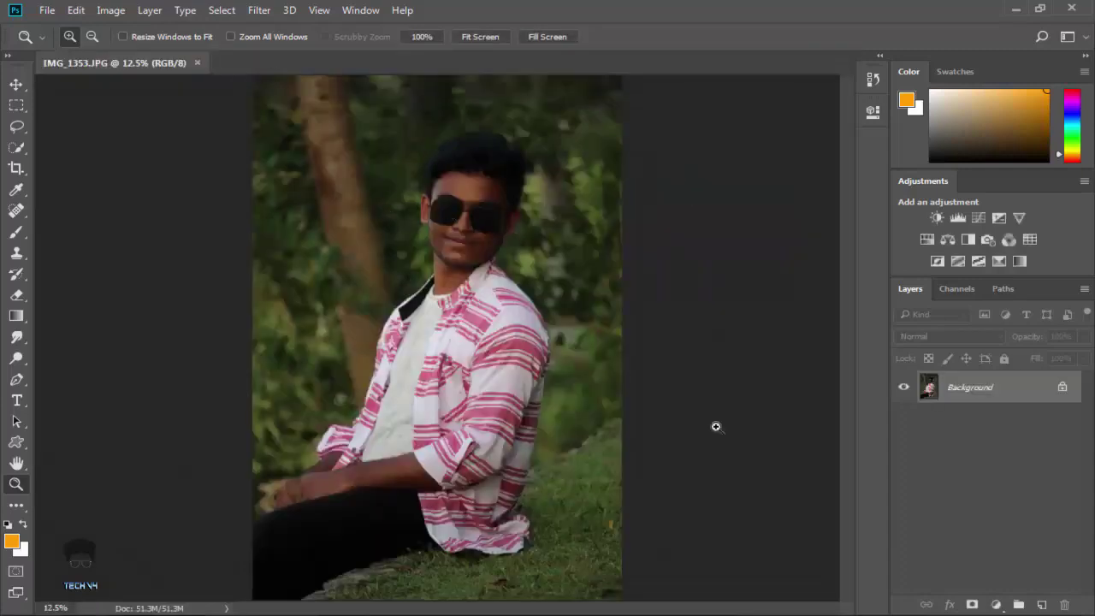
Step: Duplicate the Background layer and apply Camera Raw with Blacks +100, Shadows +66 and more Clarity
left_click_drag(969, 385, 1041, 605)
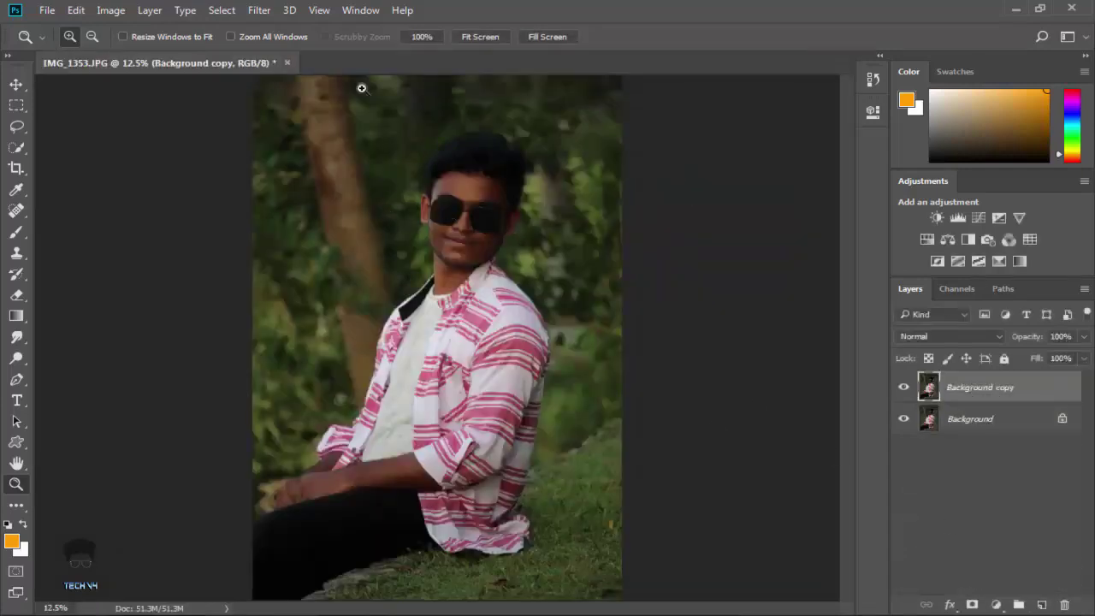
left_click(263, 10)
left_click(291, 109)
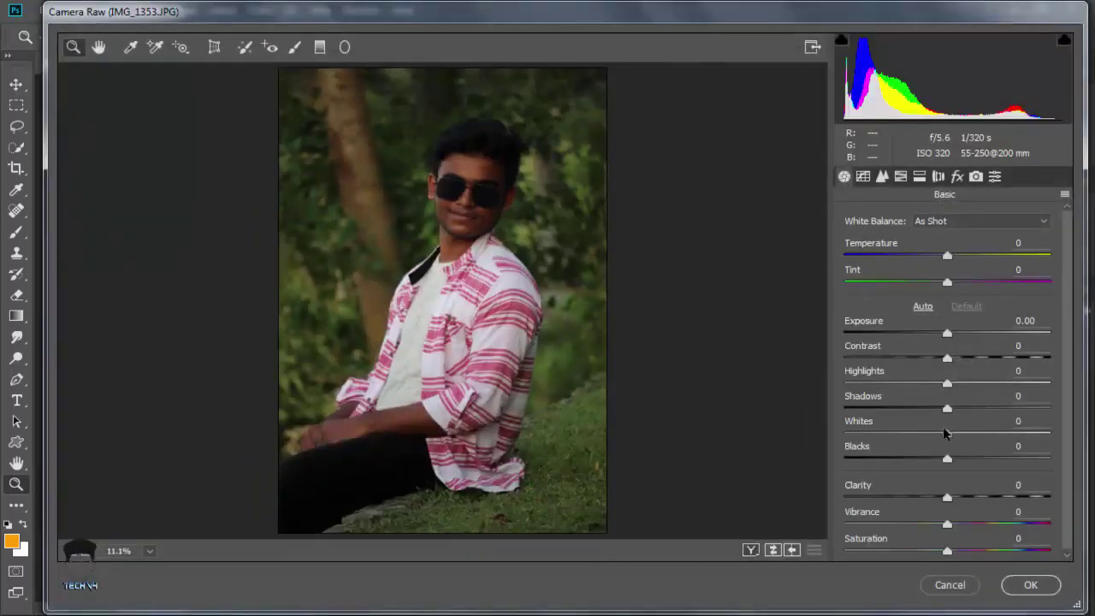
left_click_drag(948, 462, 1035, 462)
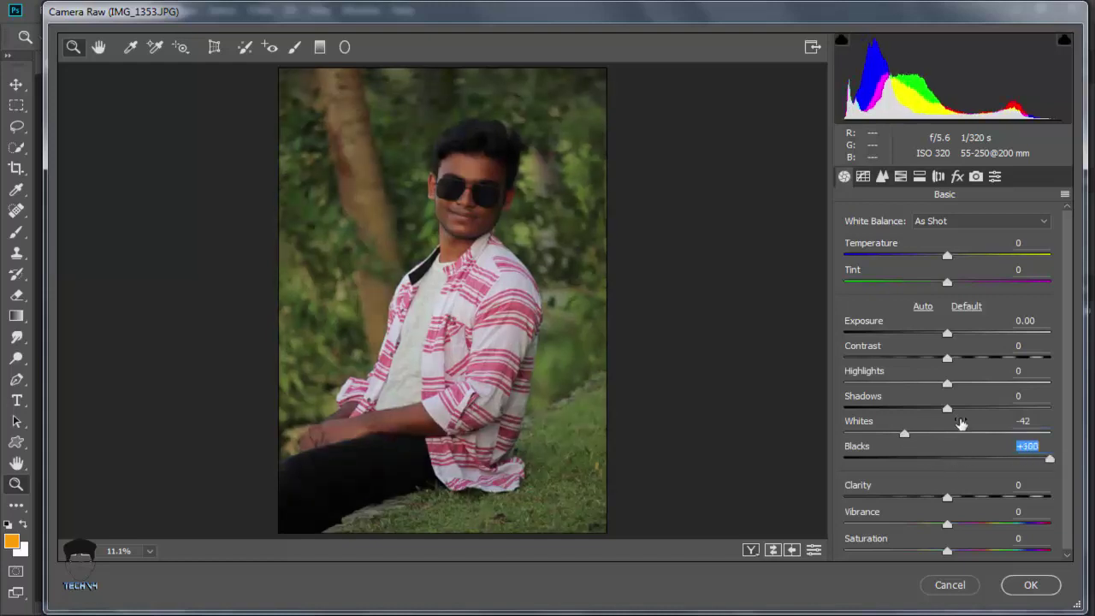
mouse_move(948, 408)
left_mouse_down()
mouse_move(1057, 406)
mouse_move(875, 408)
mouse_move(1002, 409)
left_mouse_up()
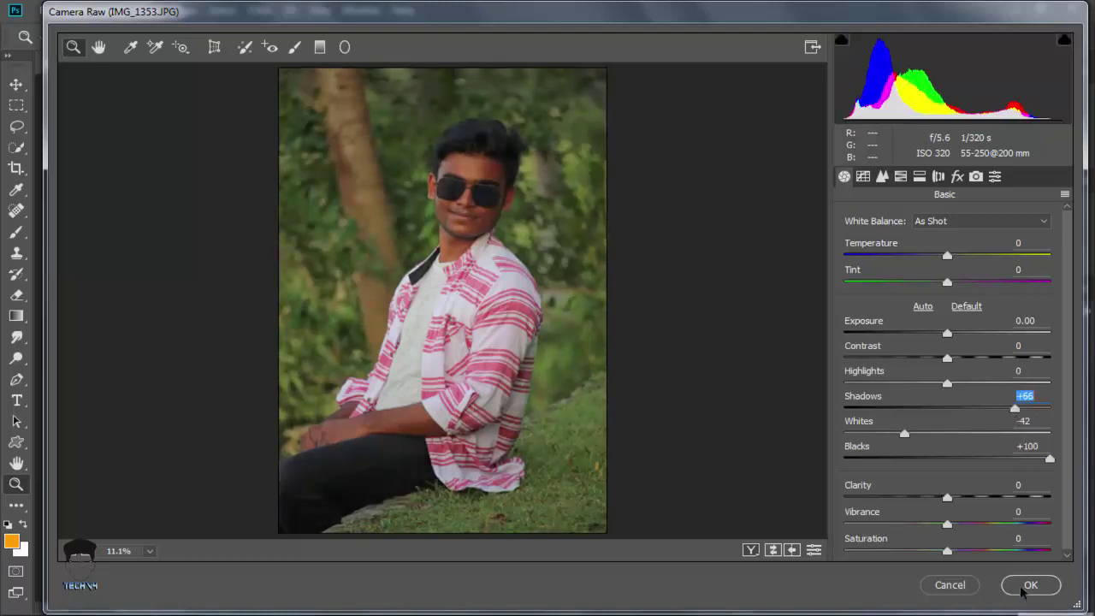
left_click_drag(978, 497, 990, 497)
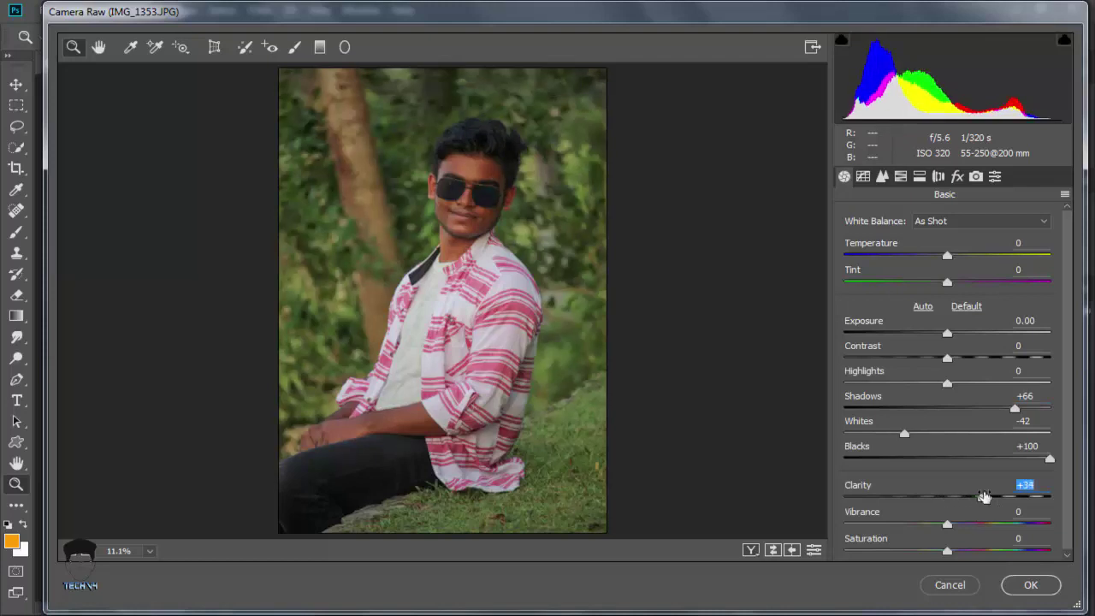
left_click(1031, 584)
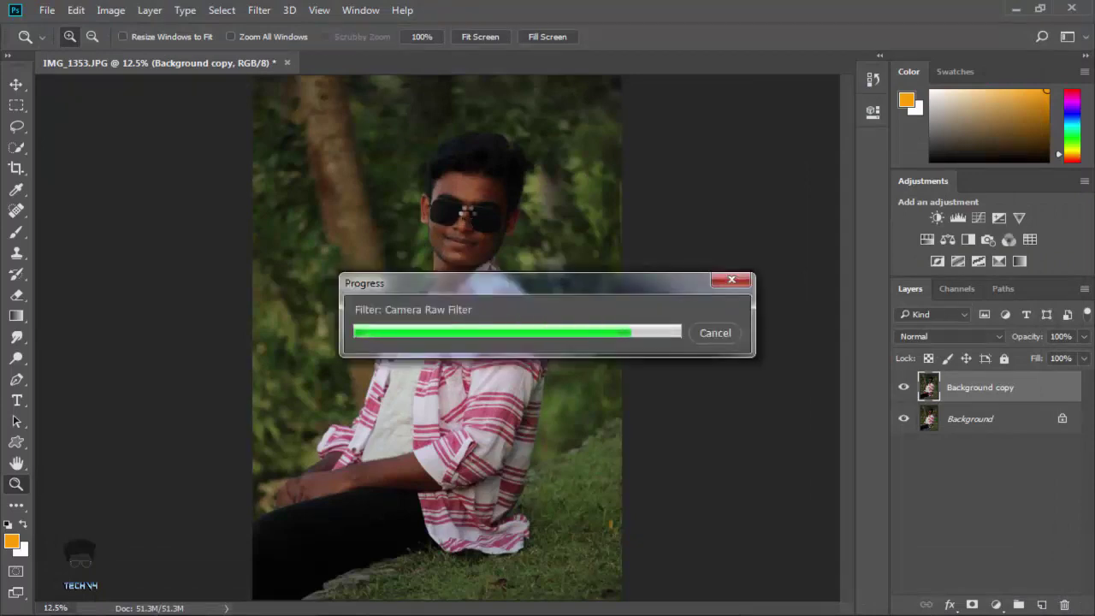
Step: Reopen Camera Raw and set Blacks +58 and Contrast +17
left_click(483, 183)
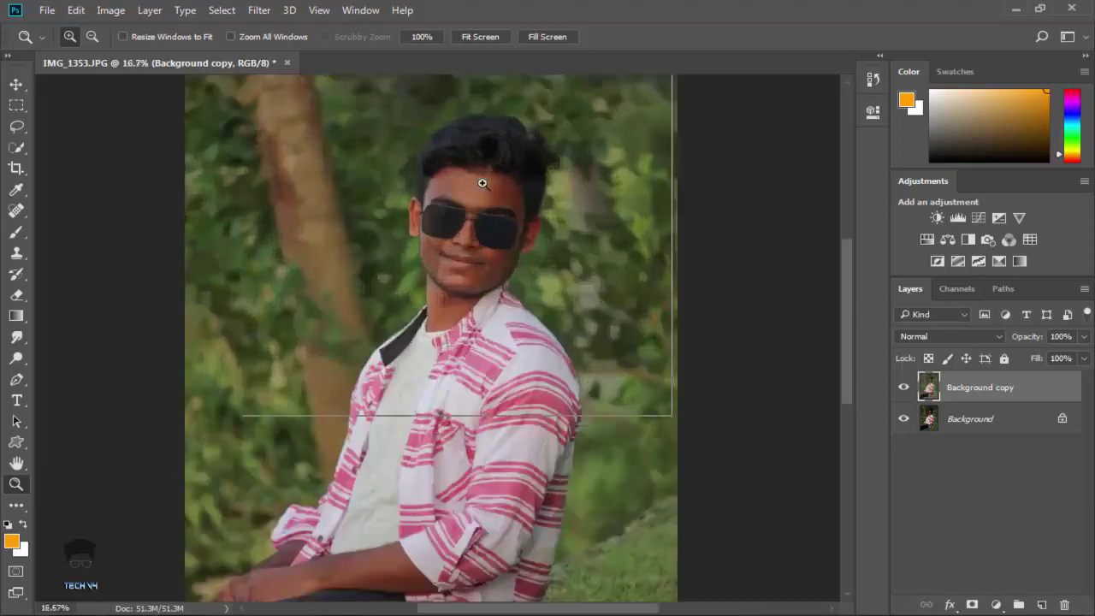
right_click(495, 194)
left_click(504, 190)
left_click(259, 11)
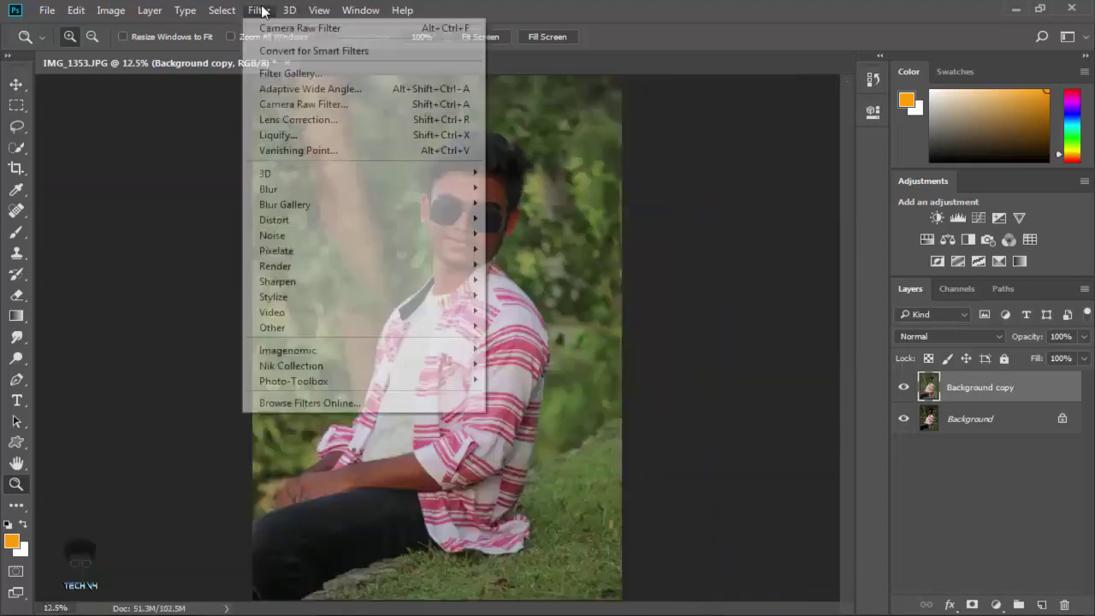
left_click(304, 104)
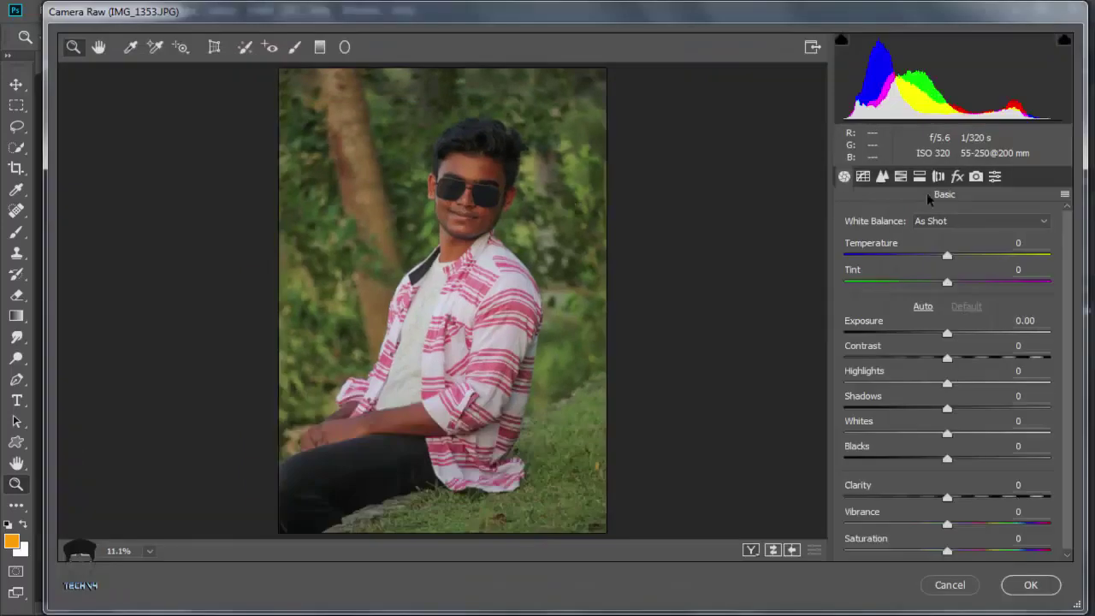
left_click(900, 178)
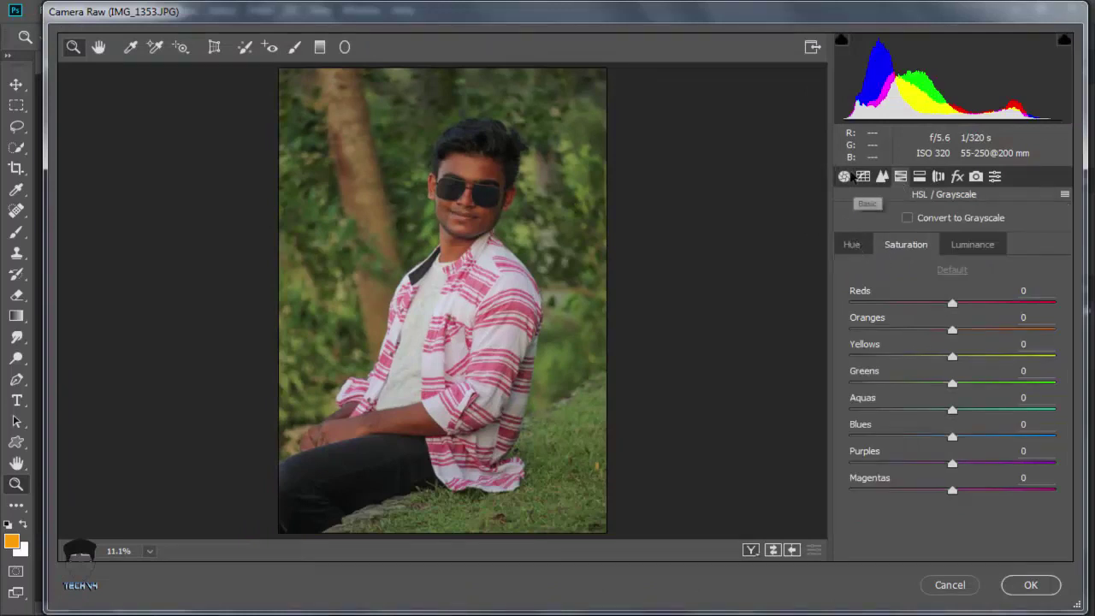
left_click(844, 177)
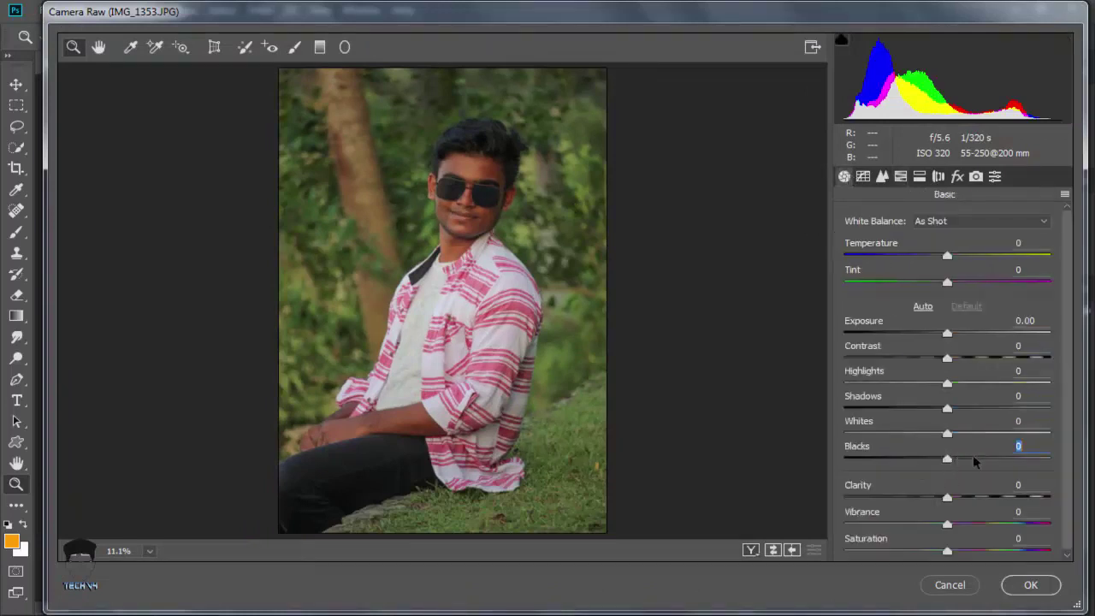
mouse_move(973, 457)
left_mouse_down()
mouse_move(1030, 459)
mouse_move(1004, 457)
left_mouse_up()
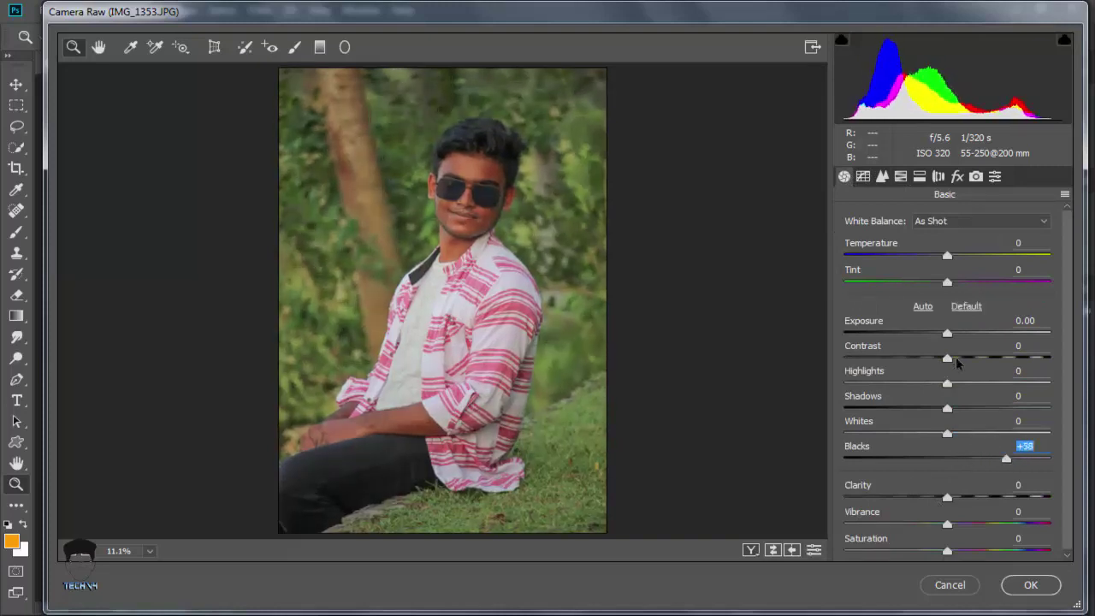
left_click_drag(960, 363, 968, 361)
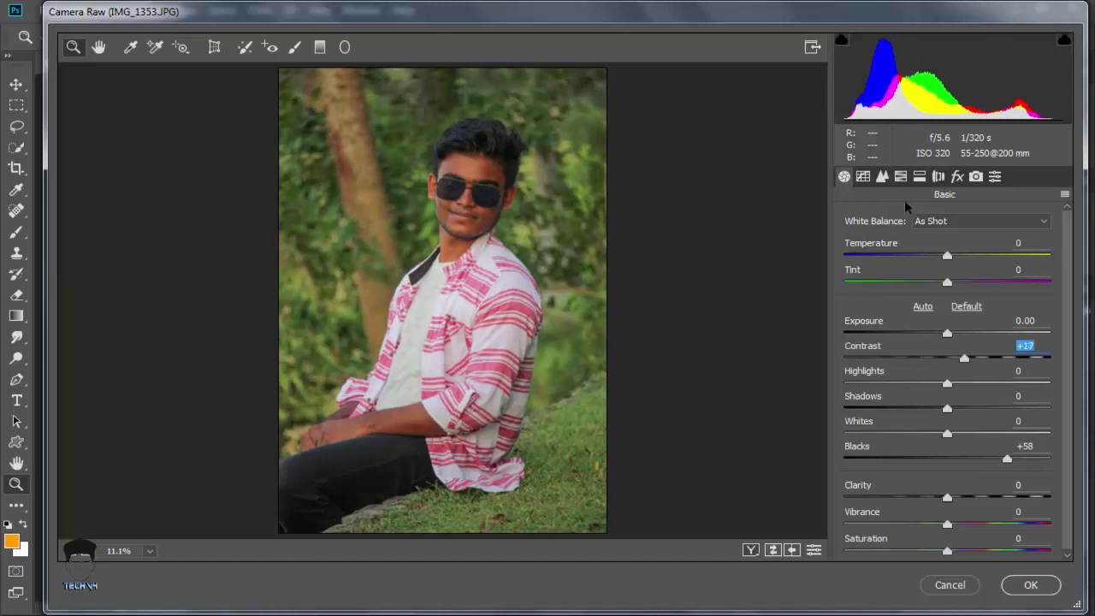
Step: In HSL, lower Oranges saturation, raise Oranges luminance to +18, and apply
left_click(900, 178)
left_click(911, 245)
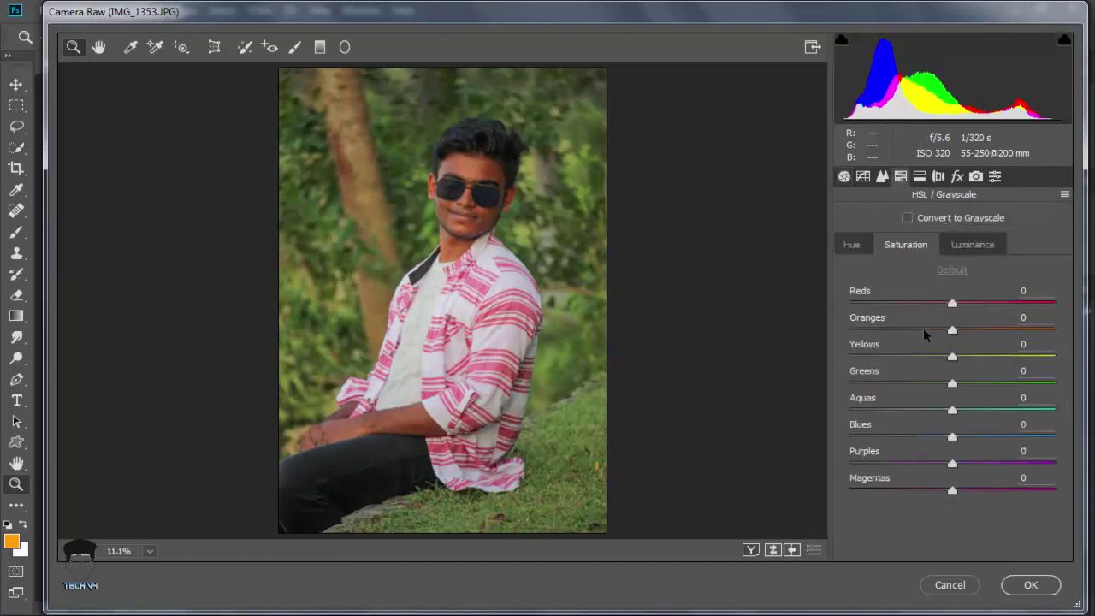
left_click_drag(924, 333, 894, 333)
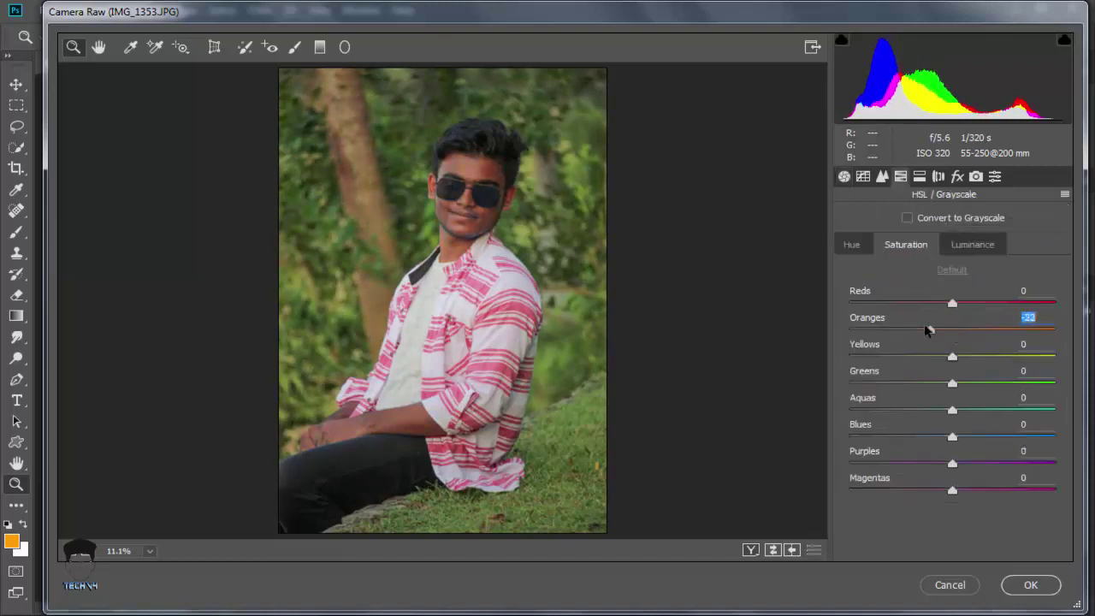
left_click(967, 246)
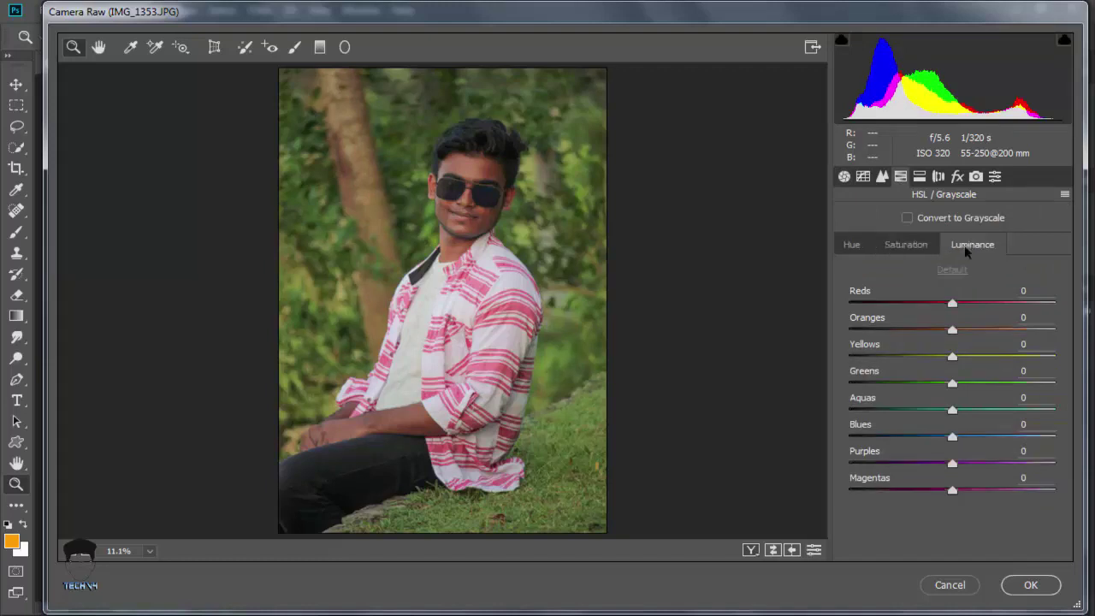
left_click_drag(968, 331, 979, 331)
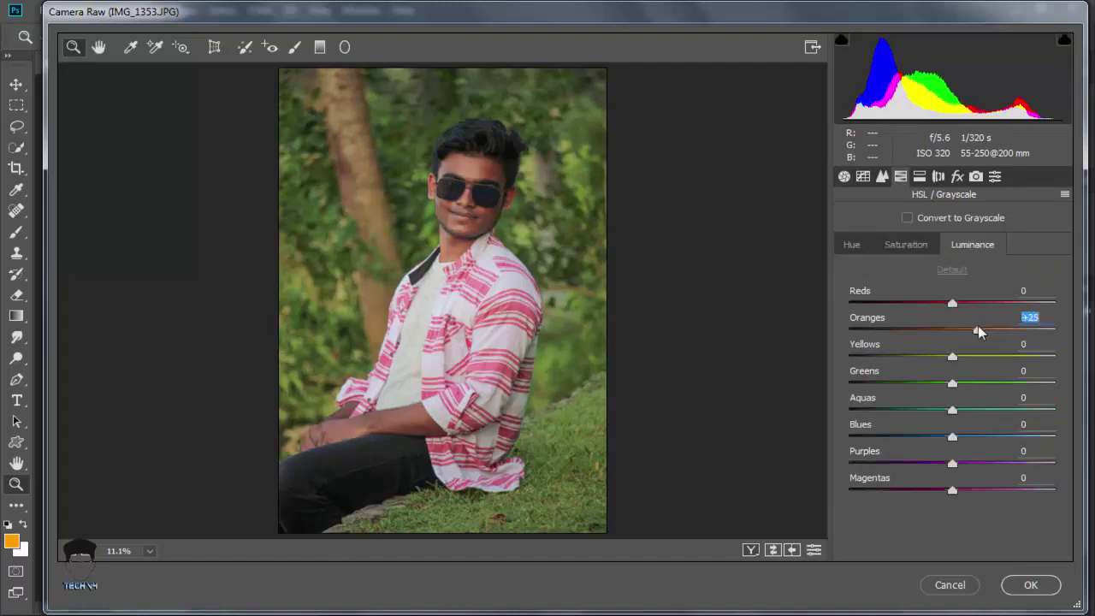
left_click(1020, 585)
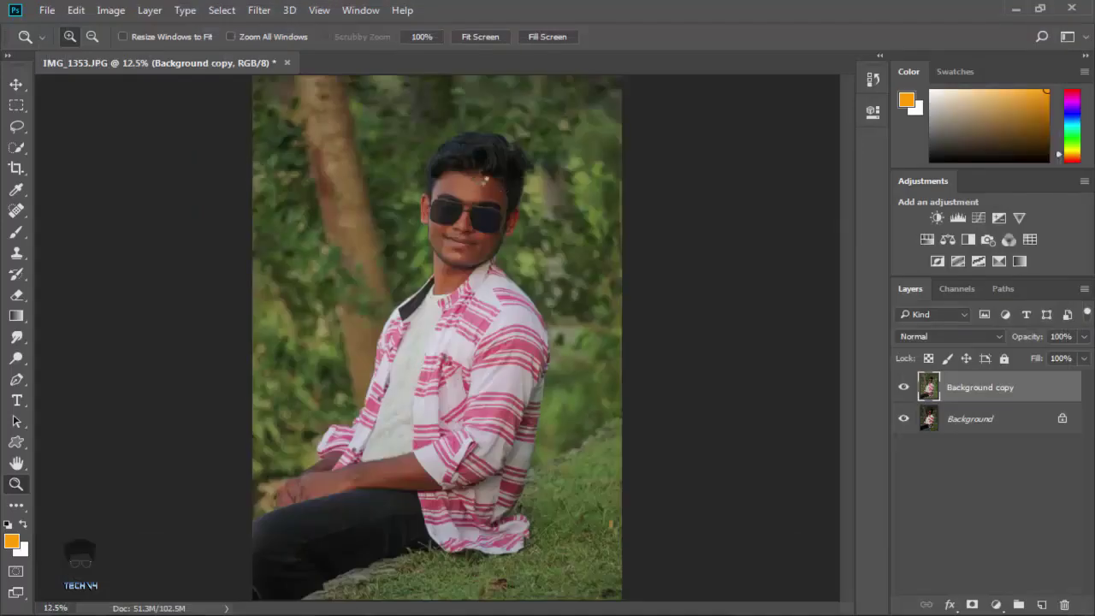
Step: Zoom in on the face and choose the Mixer Brush at 133 px
left_click(485, 180)
left_click(478, 179)
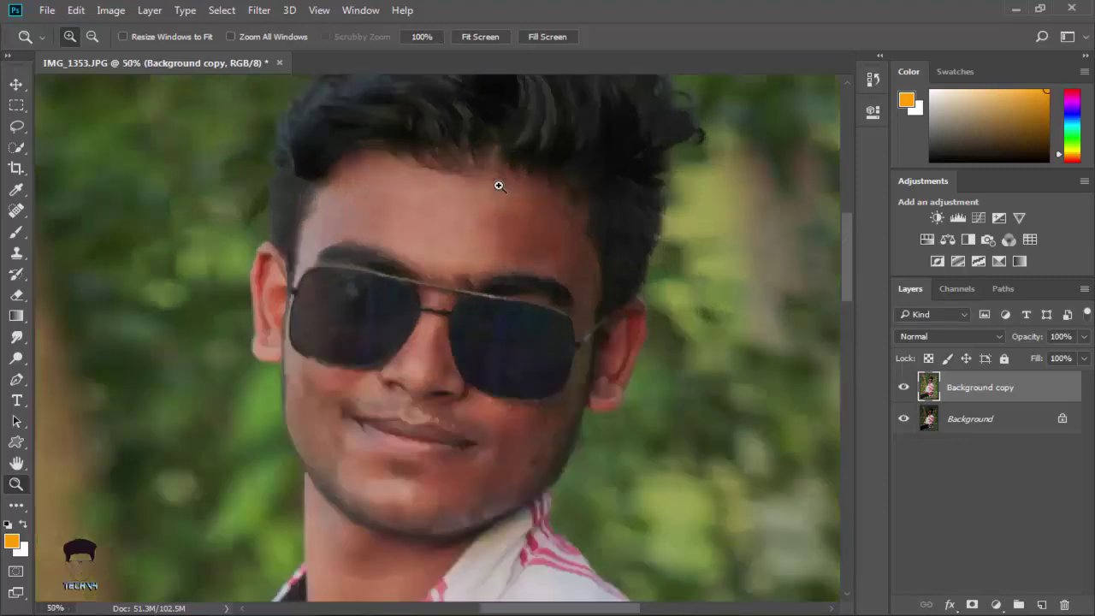
left_click(15, 231)
right_click(15, 230)
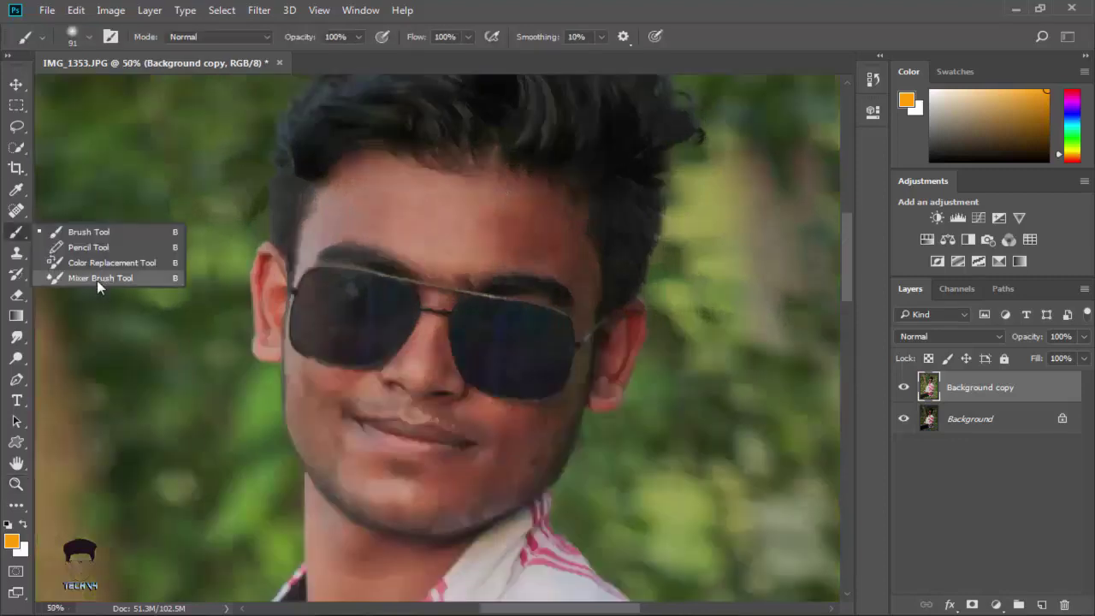
left_click(96, 280)
right_click(445, 208)
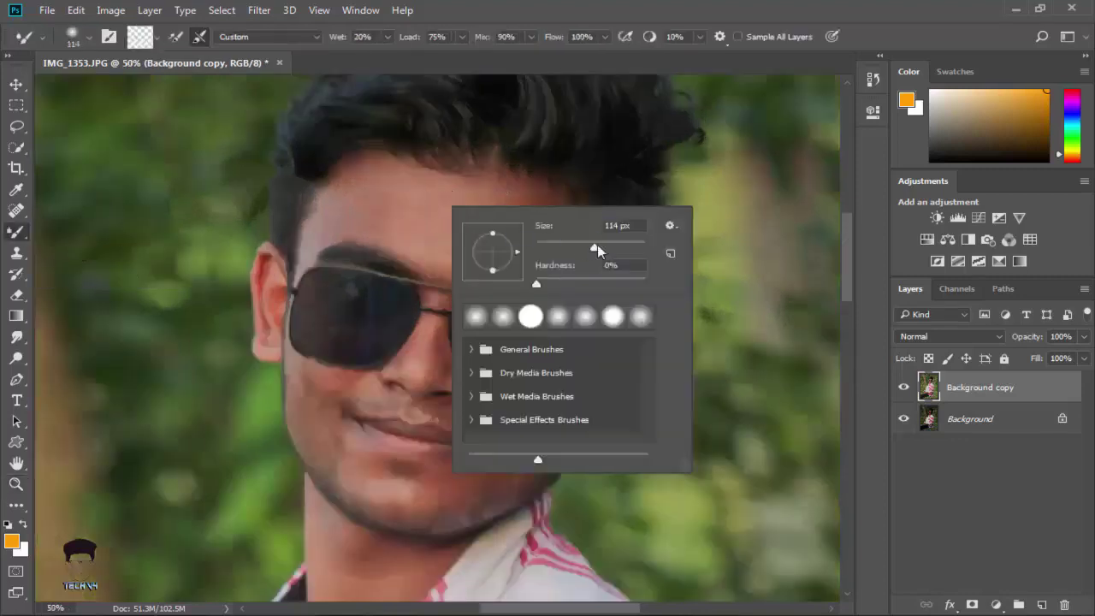
left_click_drag(597, 249, 604, 249)
key("Return")
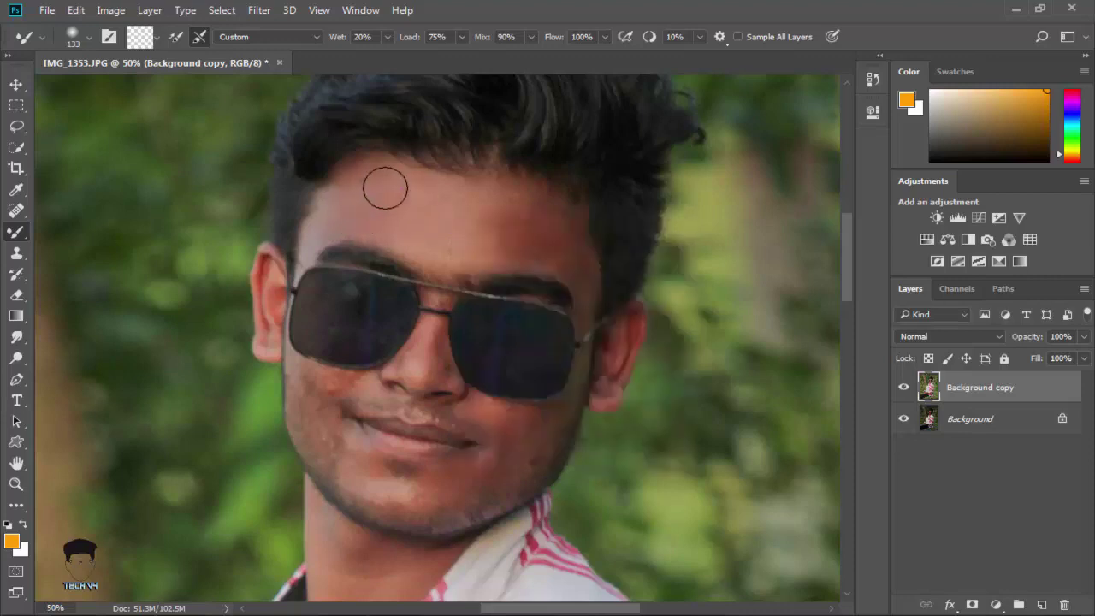
Step: Blend the forehead and right temple skin with the Mixer Brush
mouse_move(385, 188)
left_mouse_down()
mouse_move(336, 217)
mouse_move(364, 179)
mouse_move(354, 176)
mouse_move(431, 189)
mouse_move(498, 224)
mouse_move(471, 228)
mouse_move(555, 253)
mouse_move(564, 245)
mouse_move(496, 210)
mouse_move(464, 240)
mouse_move(577, 268)
mouse_move(538, 203)
mouse_move(433, 188)
mouse_move(477, 228)
mouse_move(464, 246)
mouse_move(442, 248)
mouse_move(538, 245)
mouse_move(521, 215)
mouse_move(563, 234)
mouse_move(574, 320)
left_mouse_up()
left_click_drag(318, 239, 324, 233)
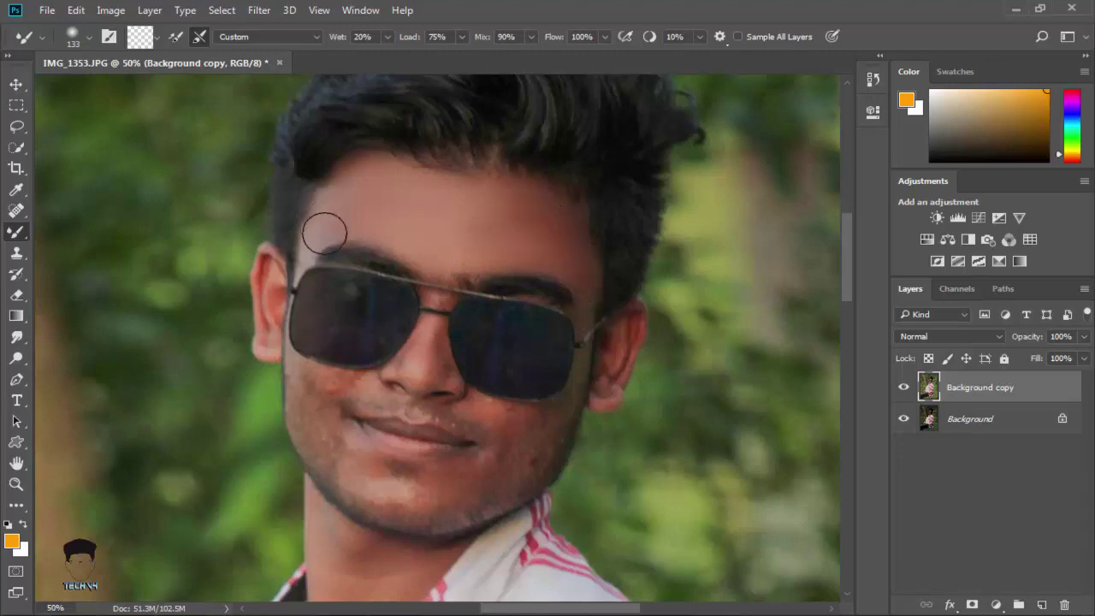
left_click(15, 485)
left_click(329, 368)
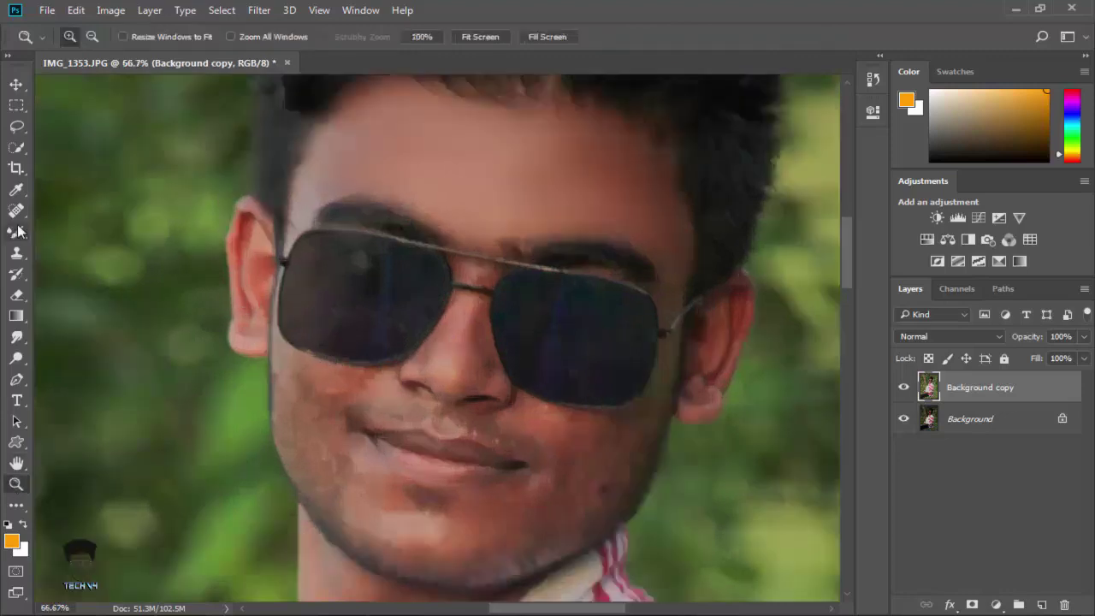
Step: Blend the cheeks, jawline, chin and neck with a 92 px Mixer Brush, then fit the photo on screen
left_click(18, 233)
right_click(336, 376)
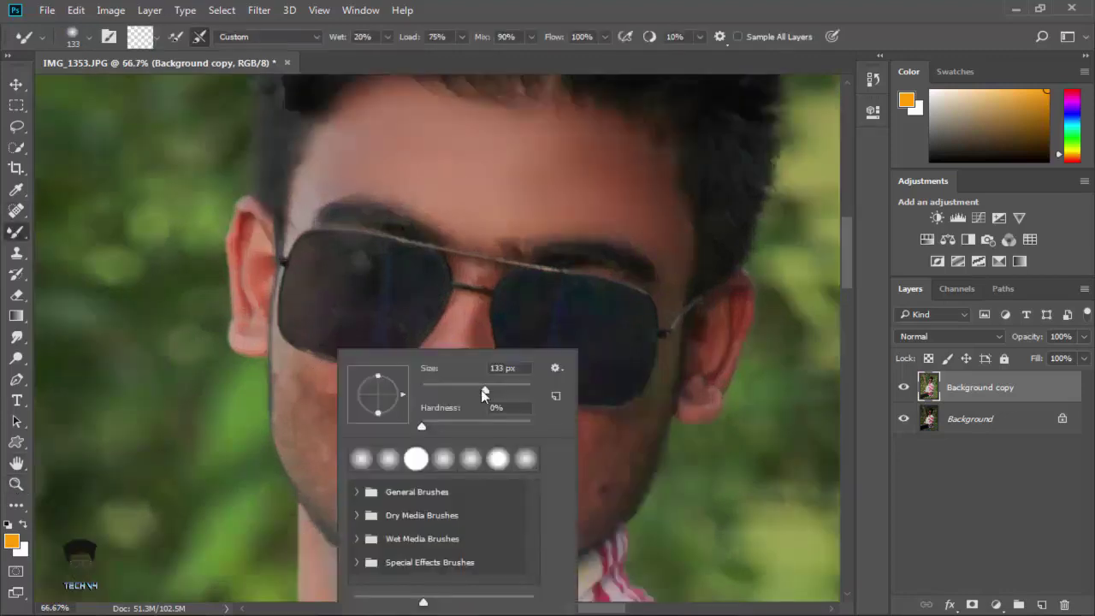
key("Return")
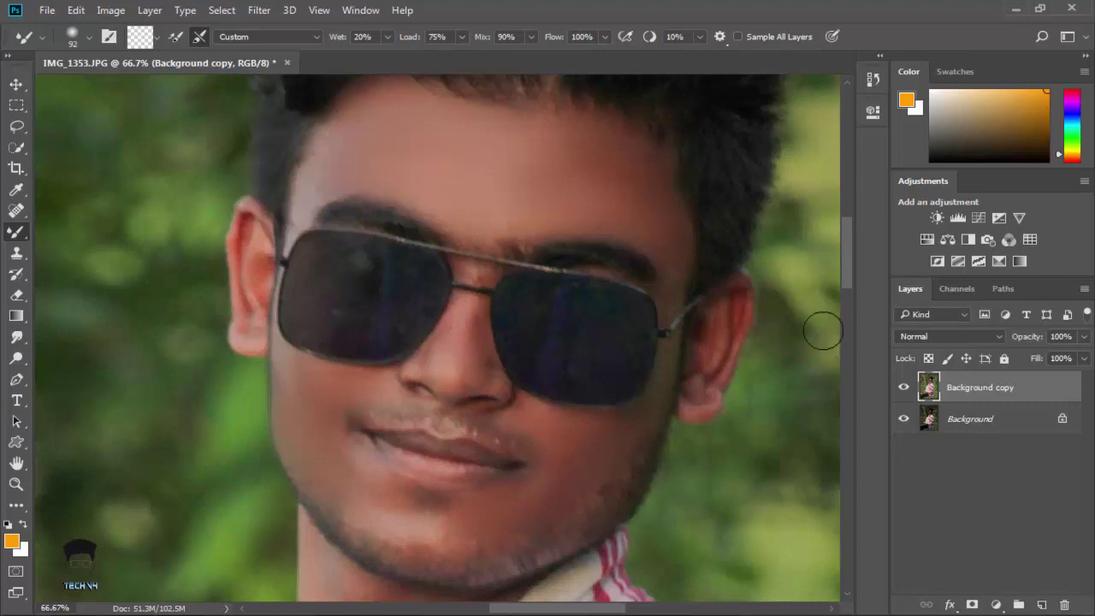
left_click_drag(846, 257, 847, 301)
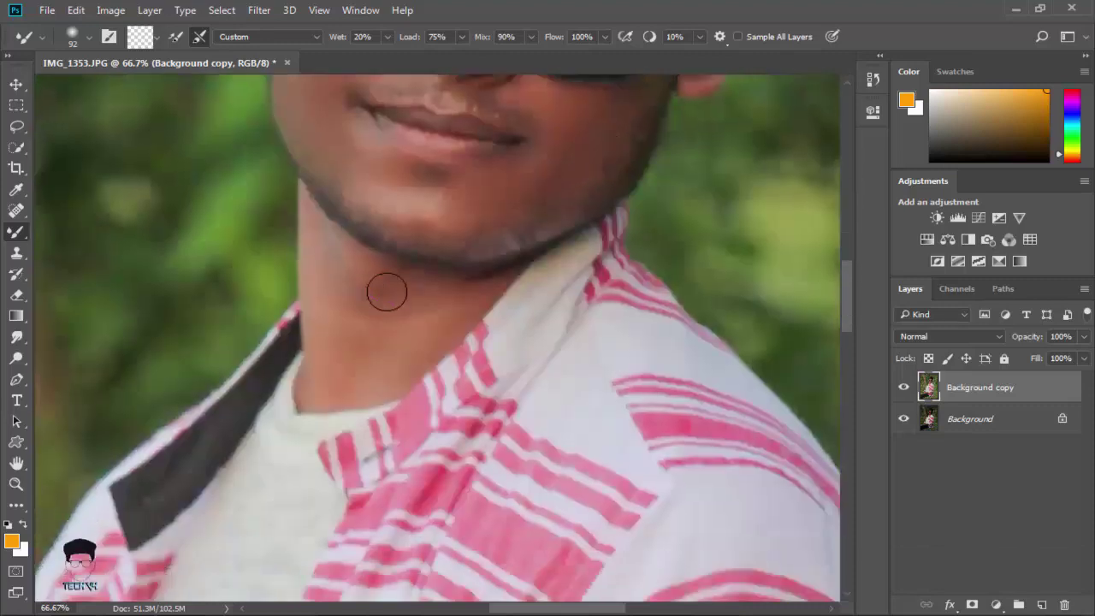
left_click(15, 484)
right_click(379, 290)
left_click(403, 288)
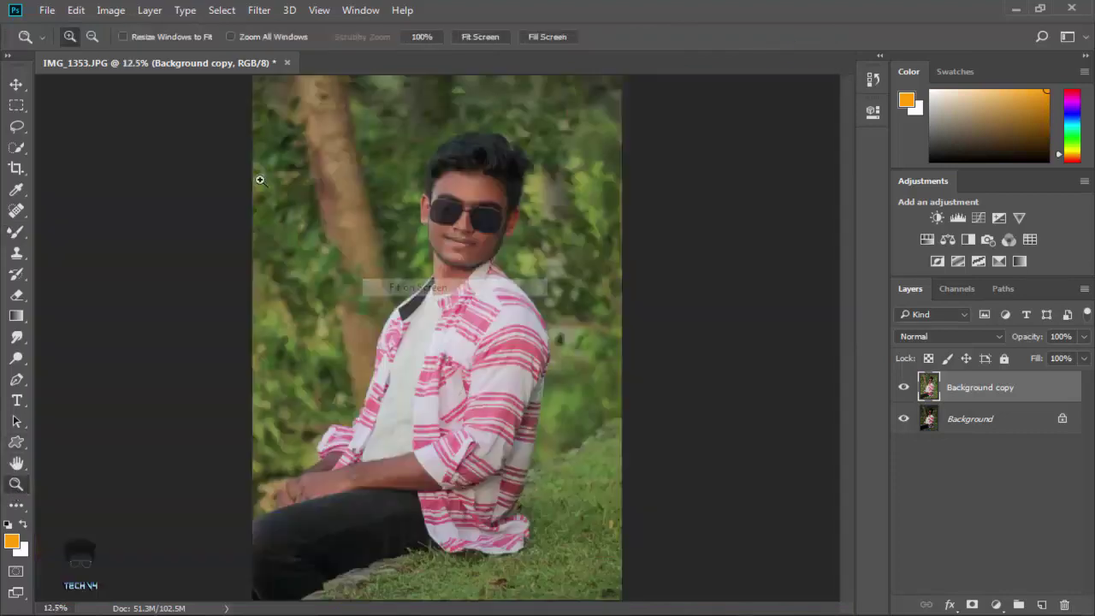
Step: Run Filter > Photo-Toolbox > SkinFiner with its default settings
left_click(261, 12)
mouse_move(294, 381)
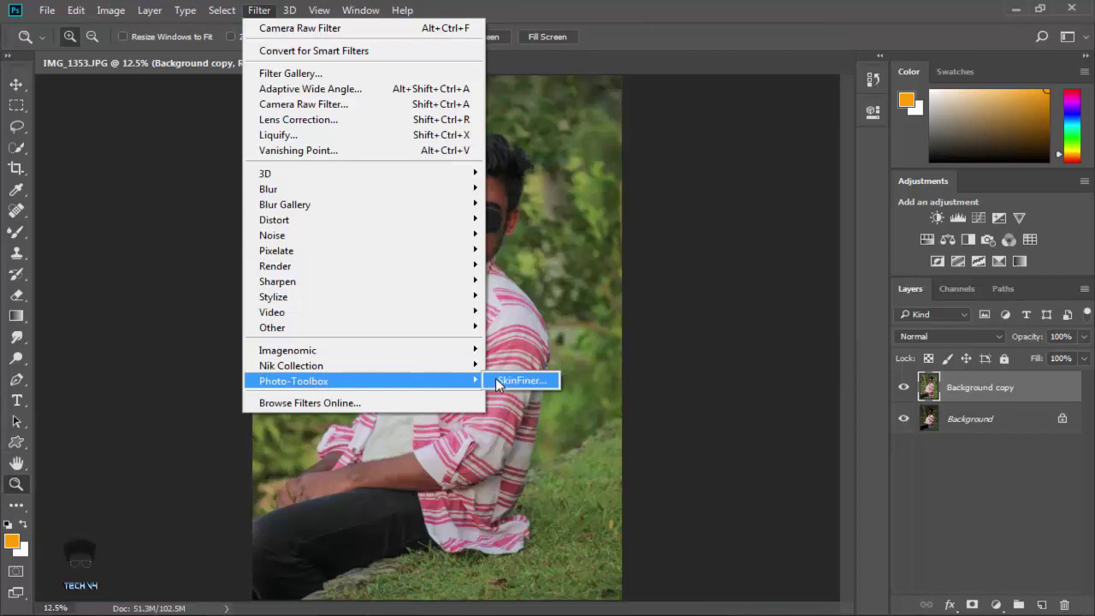
left_click(496, 379)
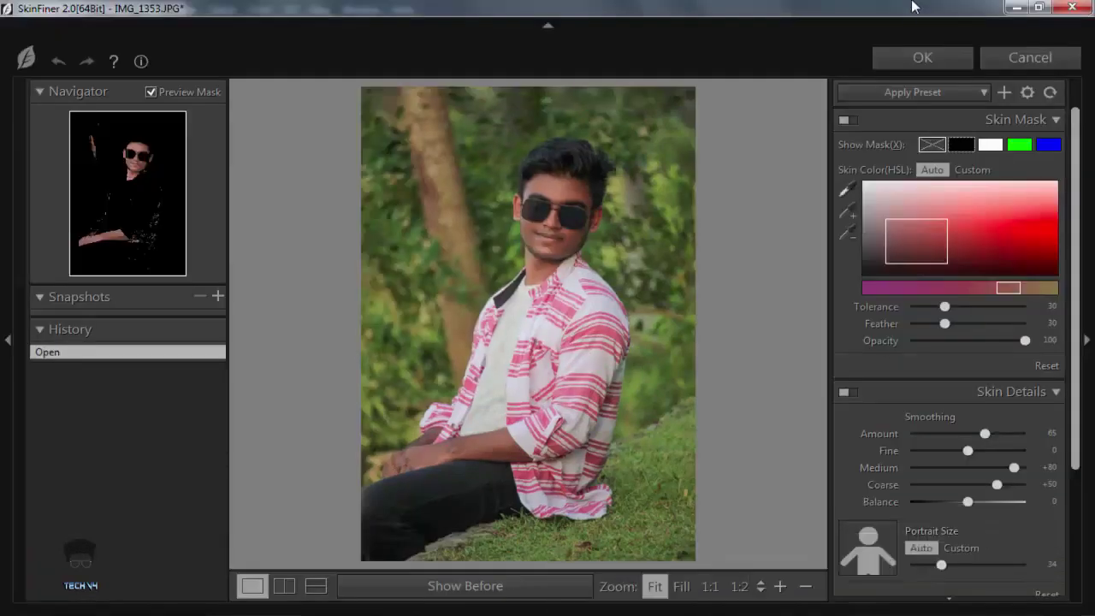
left_click(941, 58)
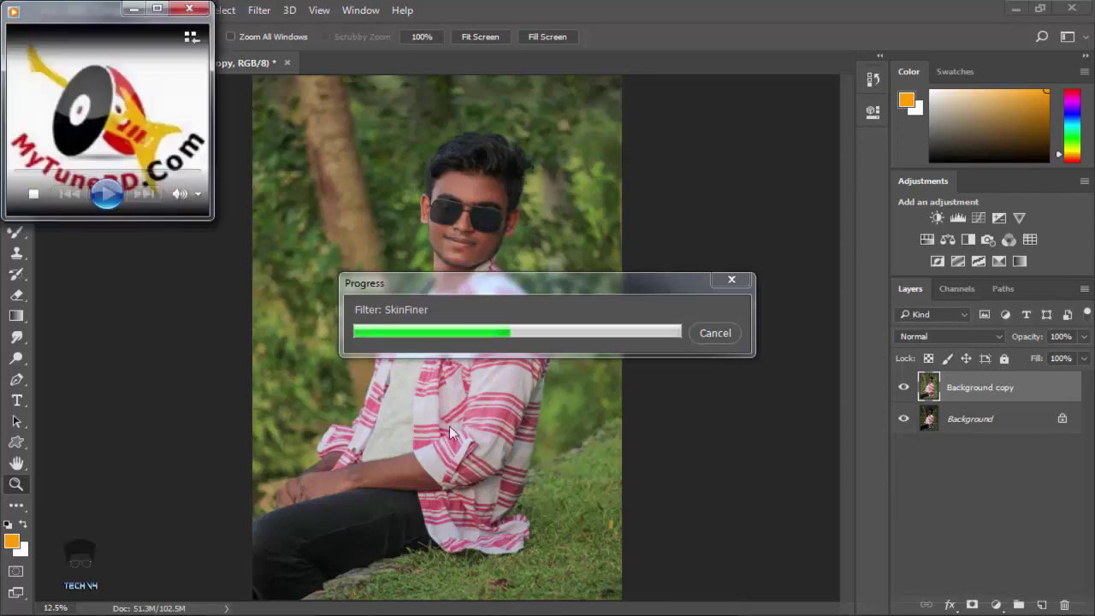
left_click(133, 9)
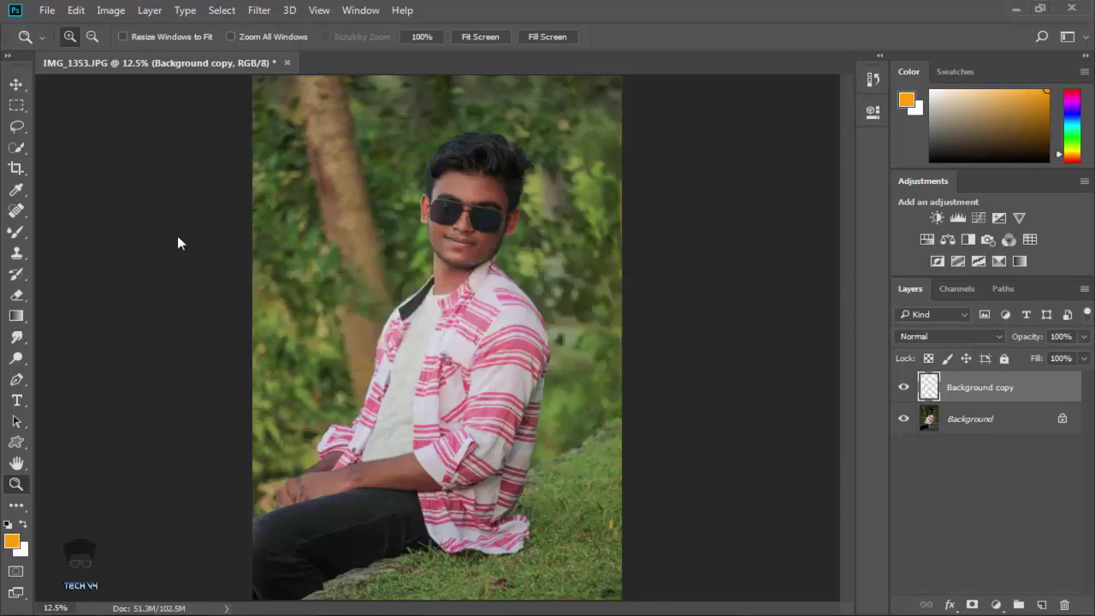
Step: Fit the SkinFiner result on screen and open the Filter menu for Nik Collection
right_click(485, 250)
left_click(507, 262)
left_click(263, 16)
mouse_move(291, 365)
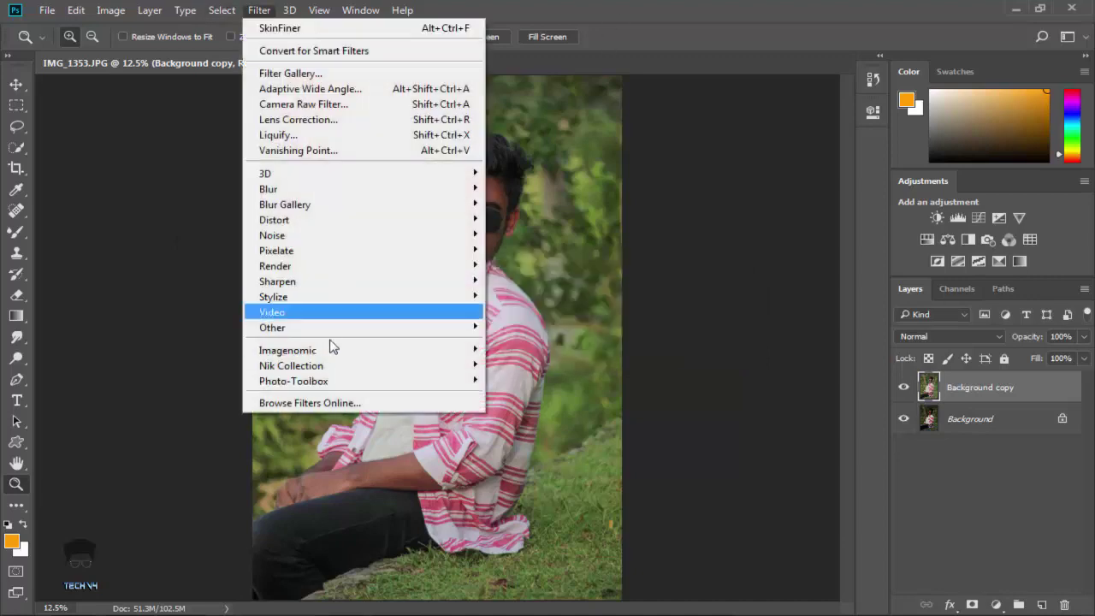
Step: Launch Viveza 2 and add a brightening control point near the chin
left_click(543, 474)
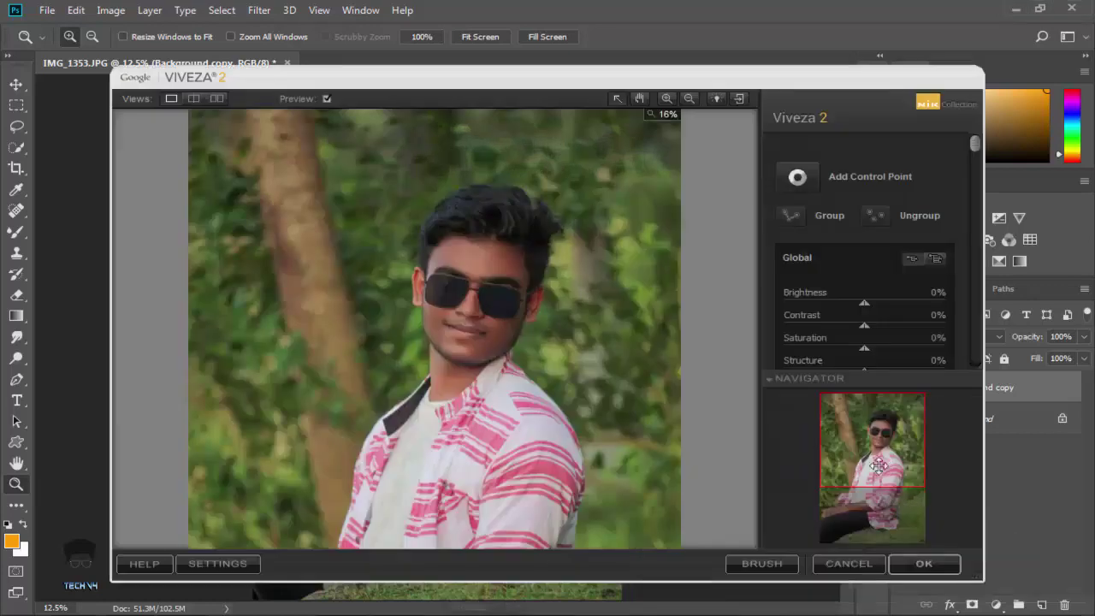
left_click(798, 178)
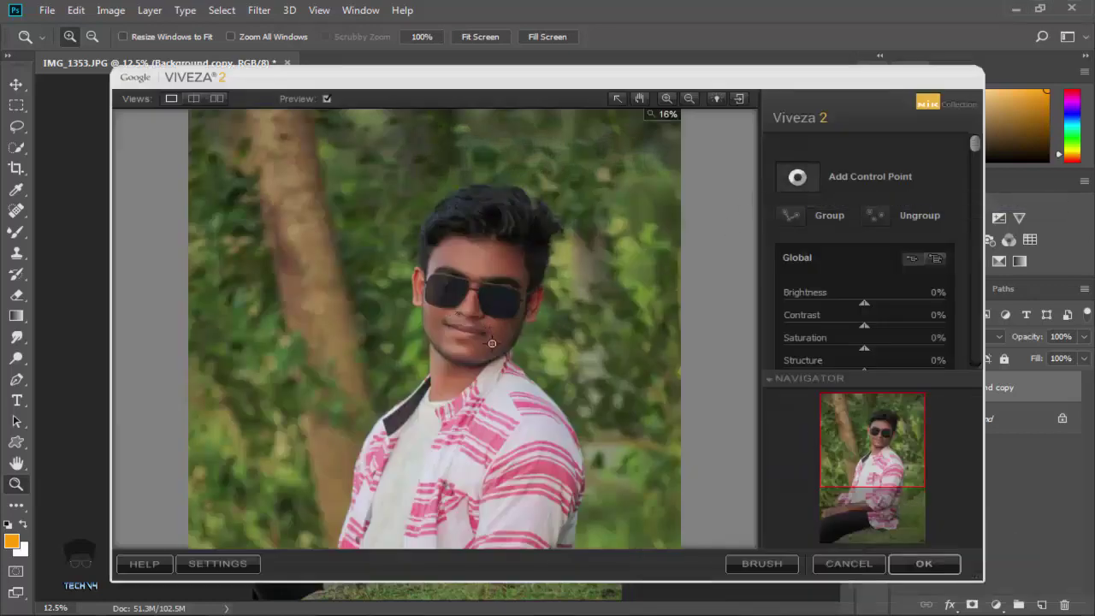
left_click(494, 348)
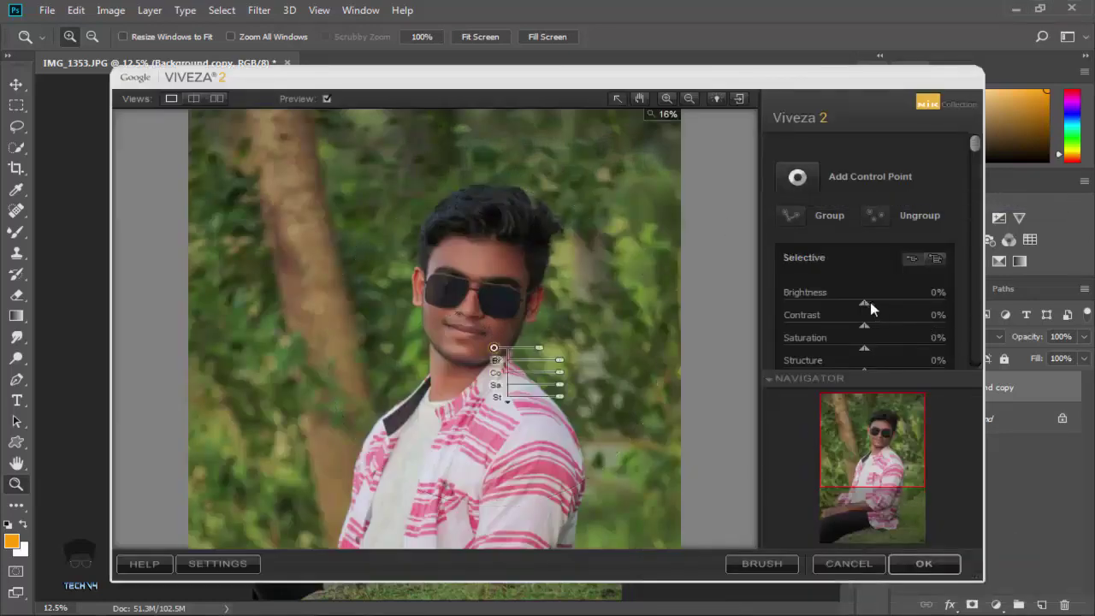
left_click_drag(866, 303, 877, 302)
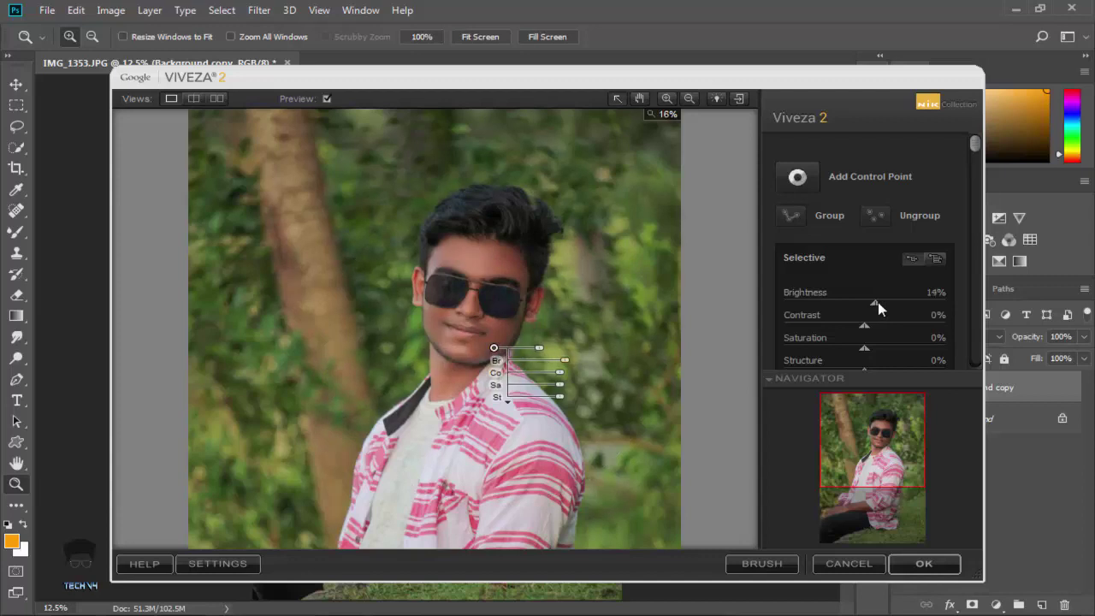
left_click_drag(877, 509, 877, 494)
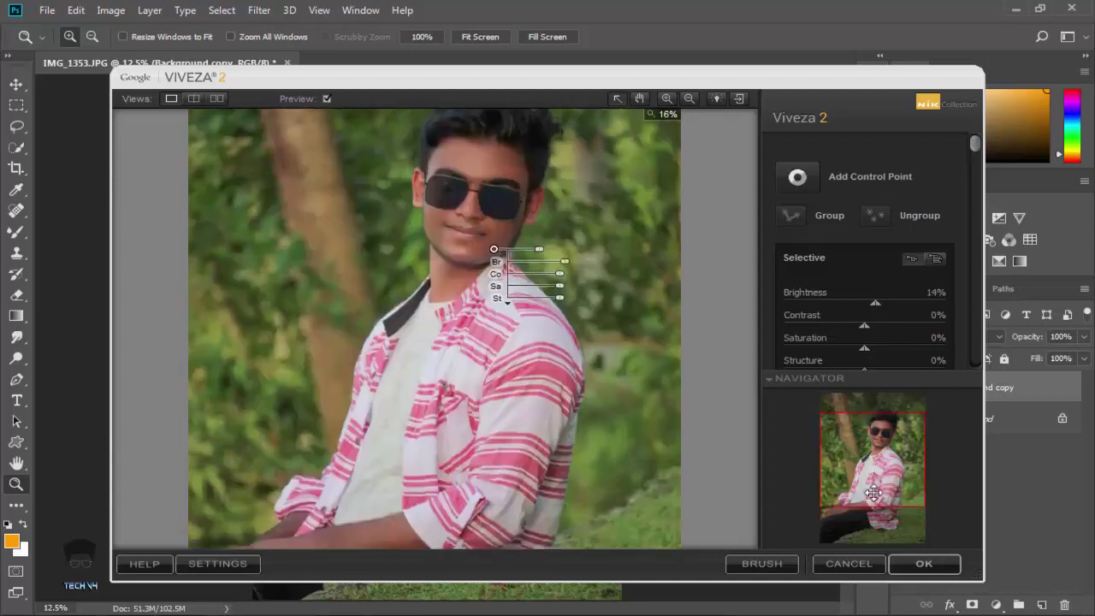
Step: Add a second control point beside the face at about 21% brightness, and apply
left_click(796, 180)
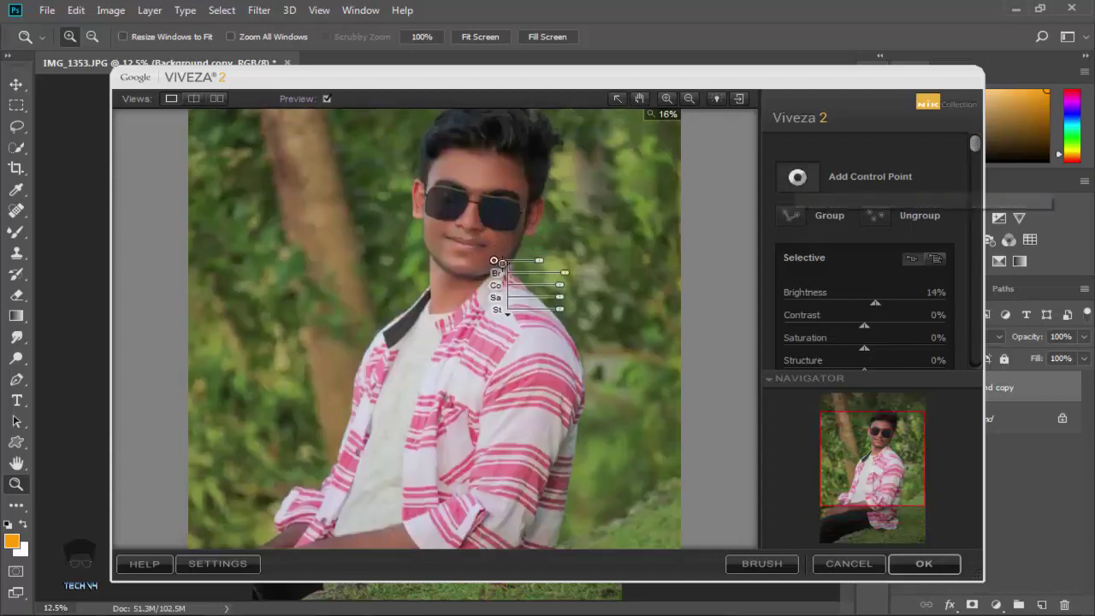
left_click(516, 236)
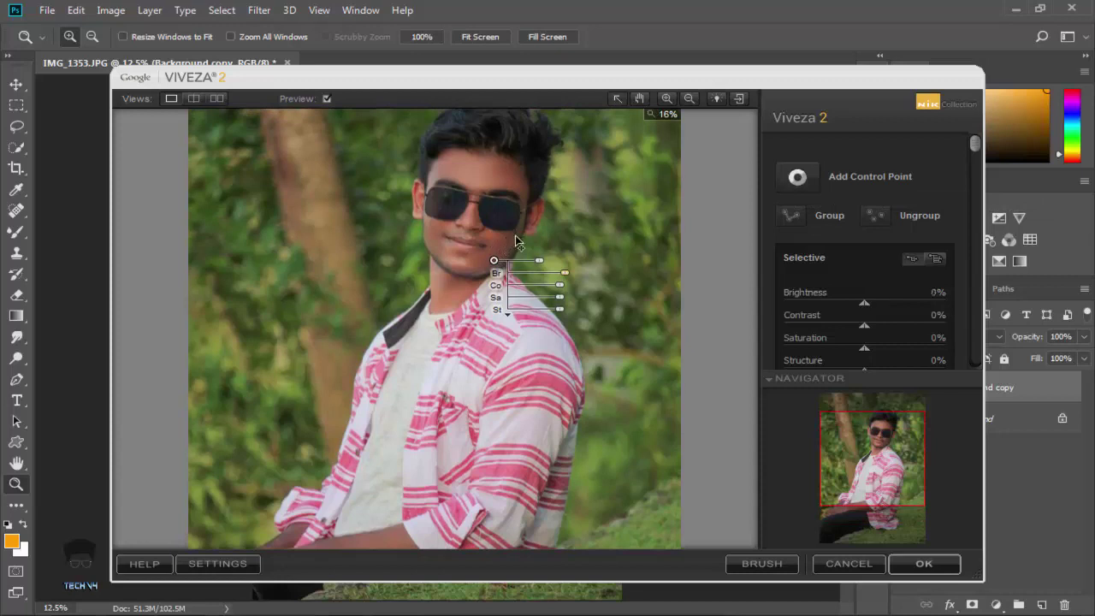
left_click_drag(861, 300, 890, 298)
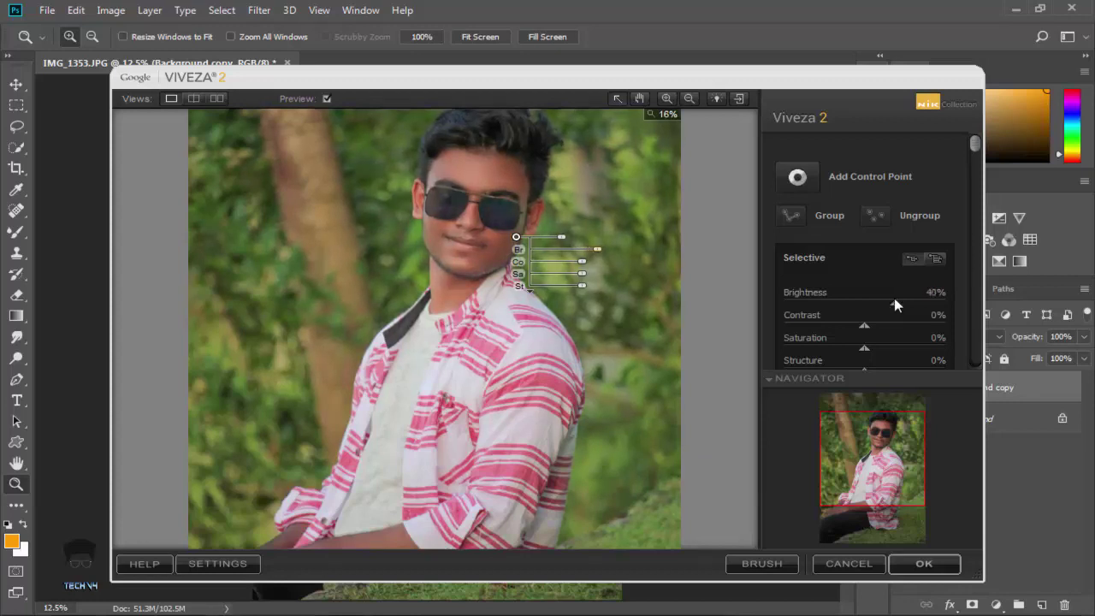
left_click_drag(879, 304, 881, 308)
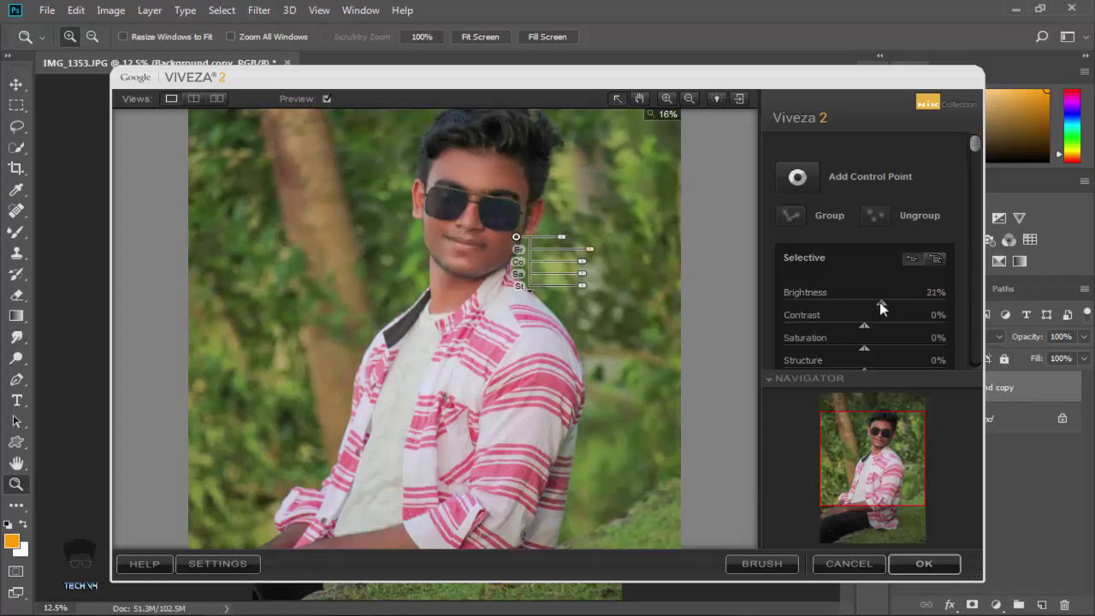
mouse_move(873, 451)
left_mouse_down()
mouse_move(869, 511)
mouse_move(860, 472)
left_mouse_up()
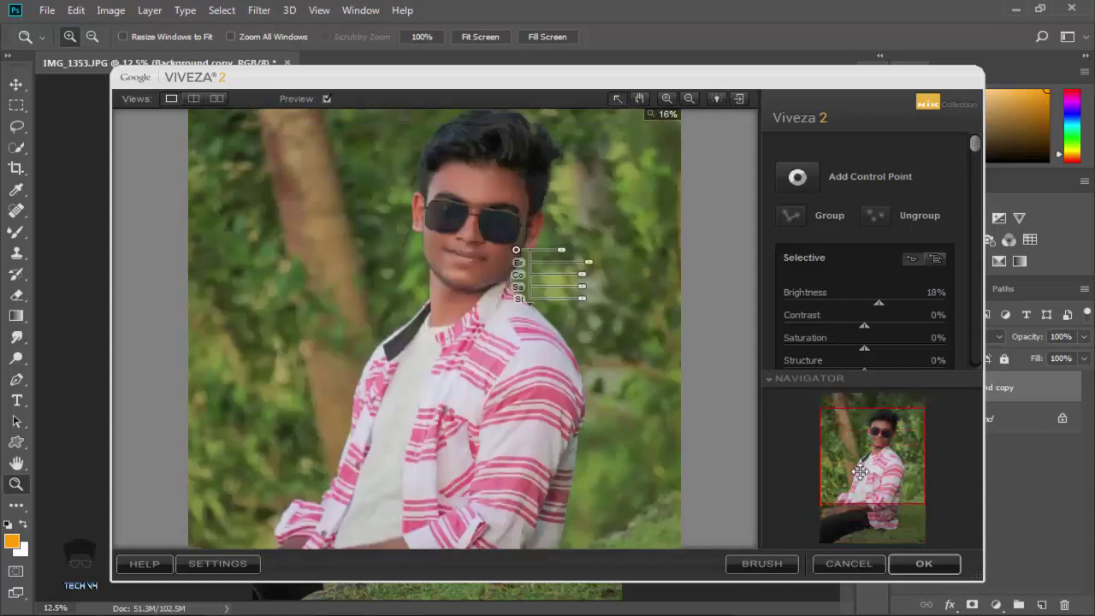
left_click(920, 564)
Step: Once Viveza finishes, reopen Filter > Camera Raw Filter
left_click(265, 12)
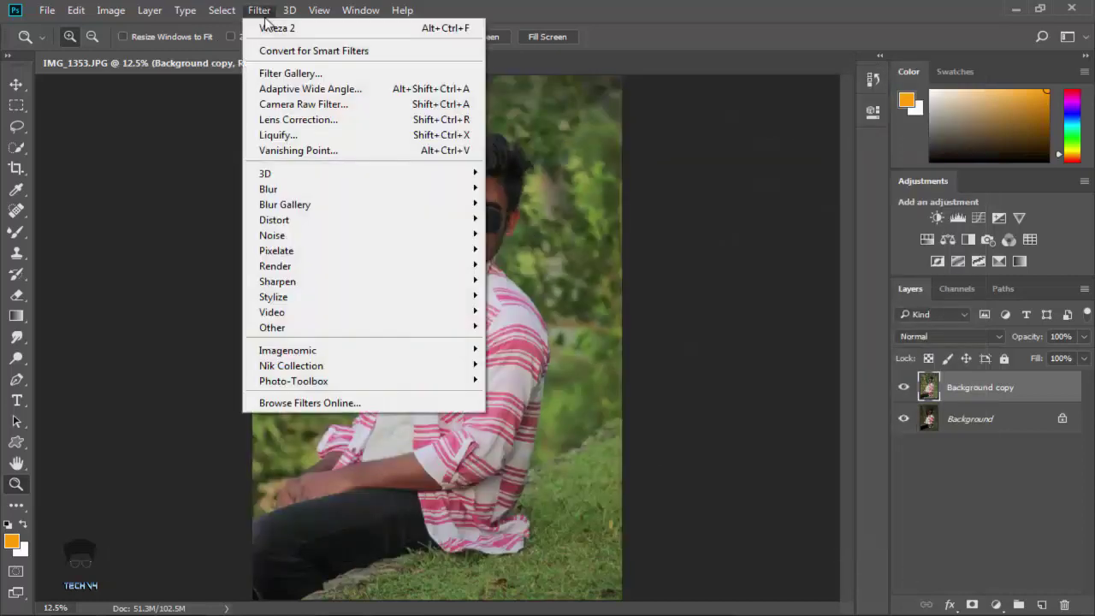
left_click(262, 13)
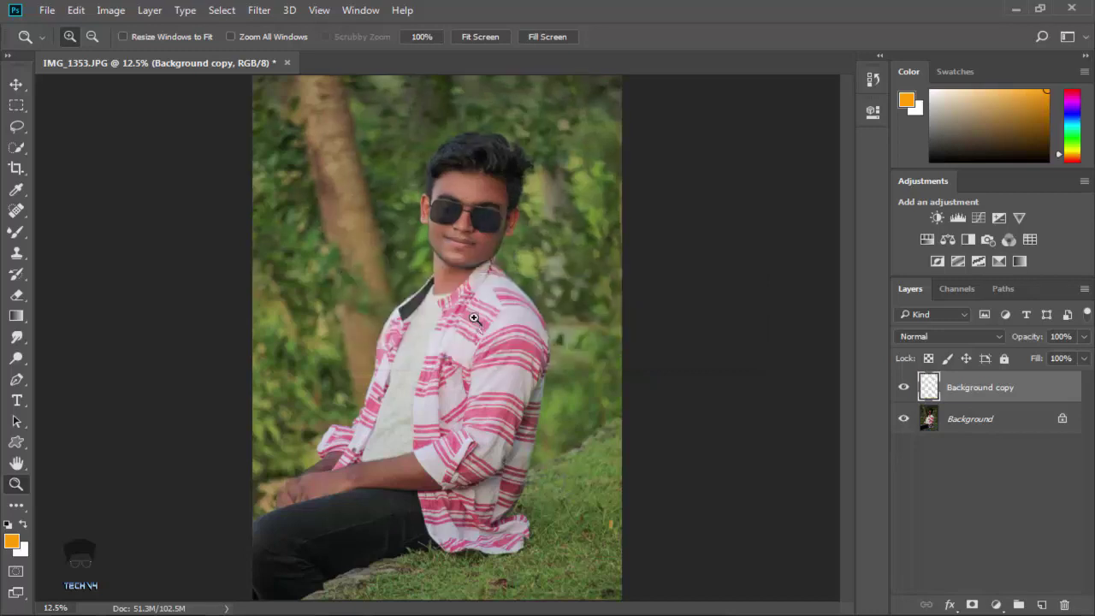
left_click(259, 10)
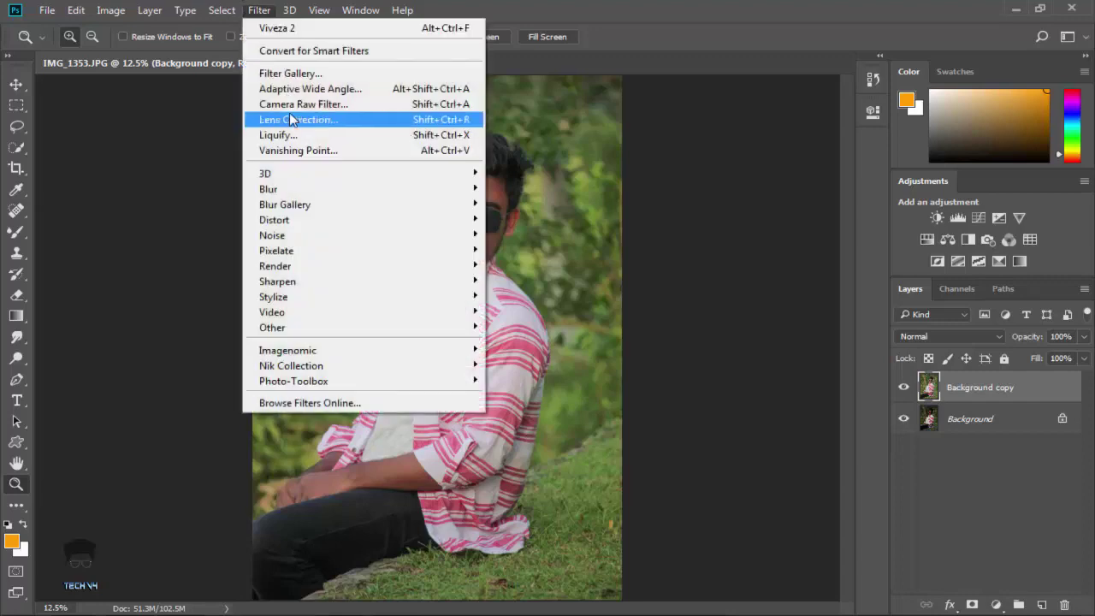
left_click(288, 106)
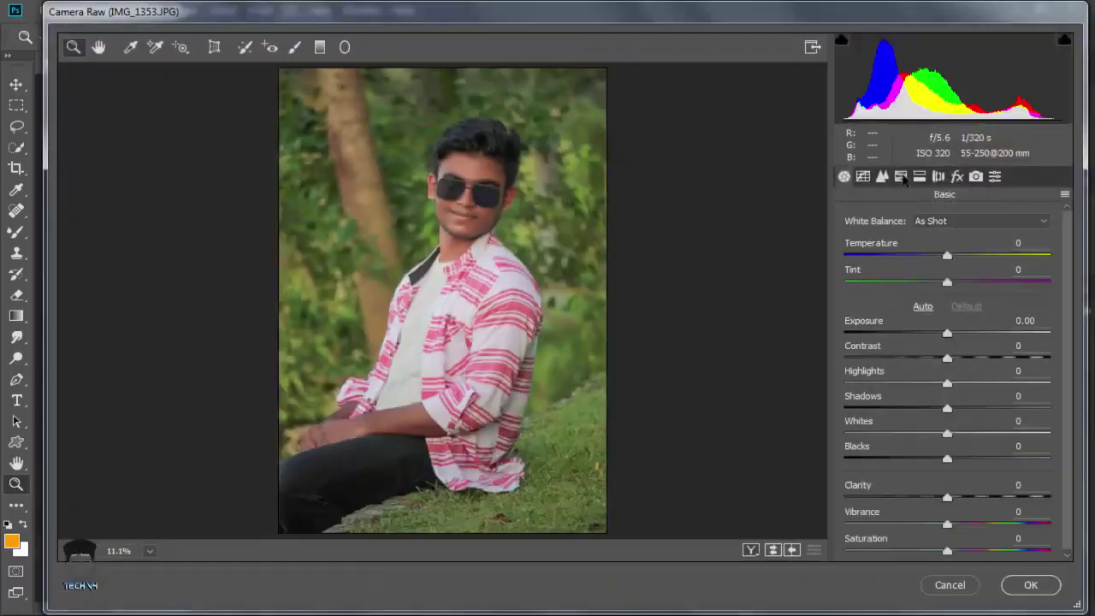
Step: In HSL, shift the Yellows hue to +75 and push the Greens hue negative
left_click(902, 177)
left_click(856, 245)
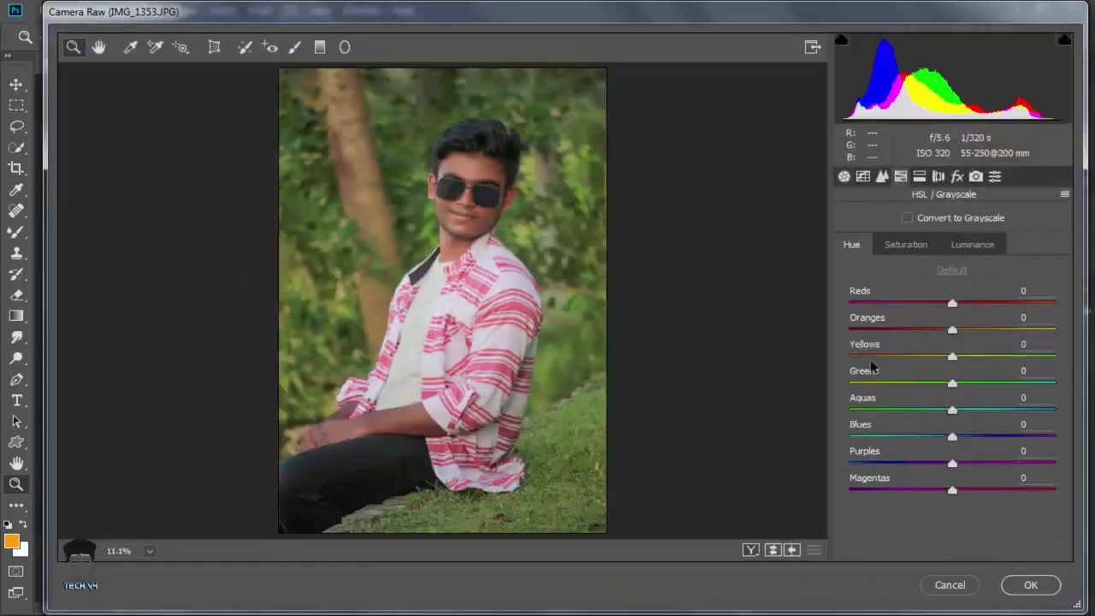
mouse_move(873, 355)
left_mouse_down()
mouse_move(850, 357)
mouse_move(1029, 356)
left_mouse_up()
left_click_drag(952, 383, 829, 380)
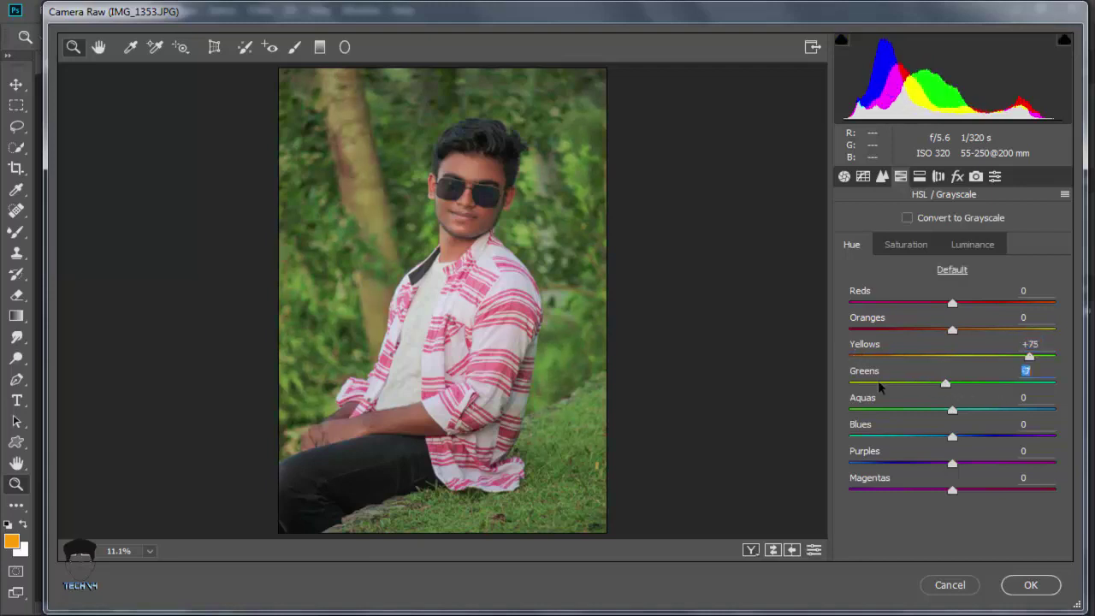
Step: Set Greens saturation to +68 and Yellows saturation to +13
left_click(895, 246)
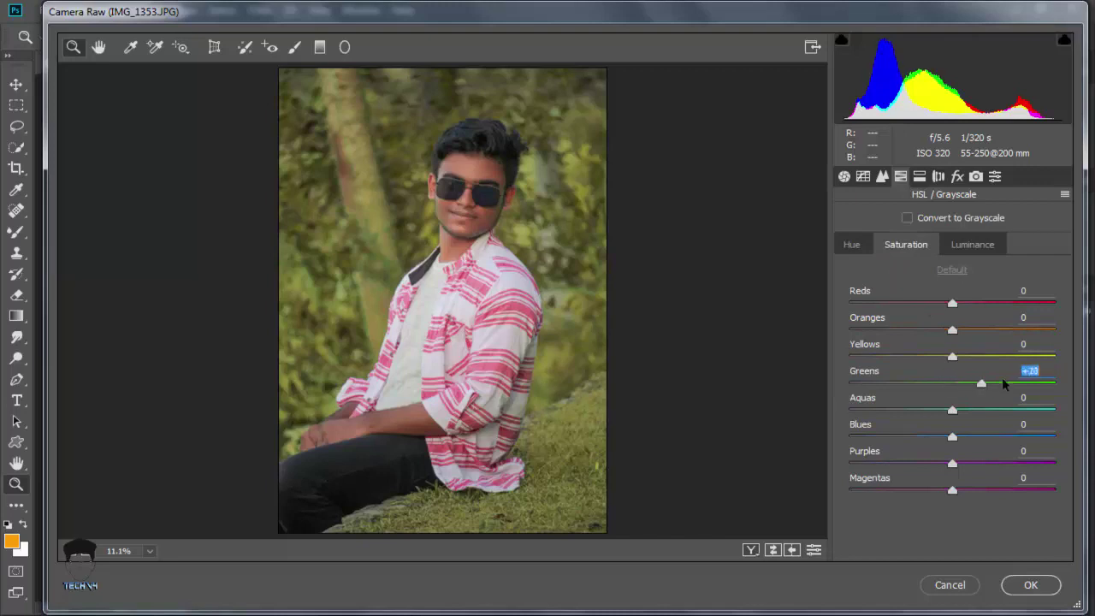
mouse_move(1003, 382)
left_mouse_down()
mouse_move(1034, 385)
mouse_move(848, 384)
left_mouse_up()
type("68")
key("Return")
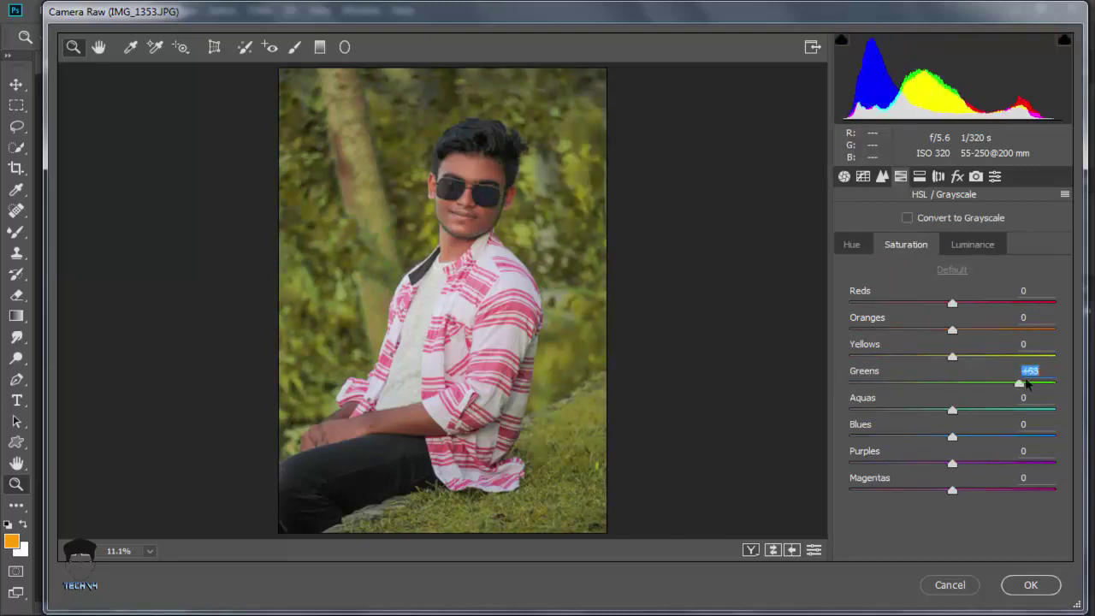
mouse_move(953, 357)
left_mouse_down()
mouse_move(1030, 357)
mouse_move(958, 359)
left_mouse_up()
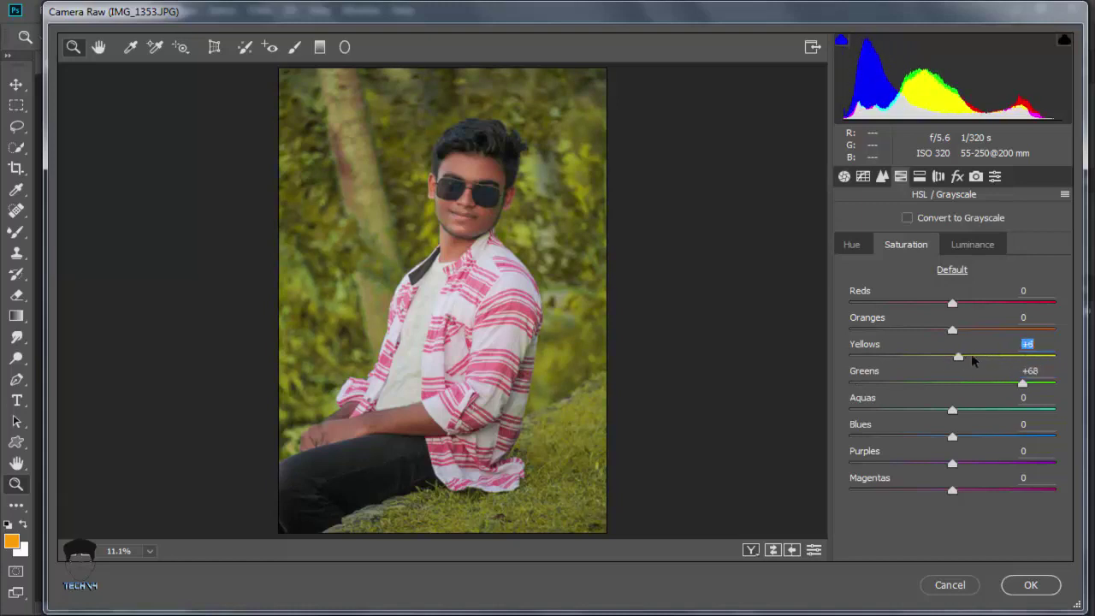
type("-73")
key("Return")
mouse_move(916, 355)
left_mouse_down()
mouse_move(978, 357)
mouse_move(966, 355)
left_mouse_up()
Step: Push the Greens hue to -100 and darken the Yellows luminance to -30
left_click(852, 245)
mouse_move(879, 382)
left_mouse_down()
mouse_move(1057, 385)
mouse_move(843, 386)
left_mouse_up()
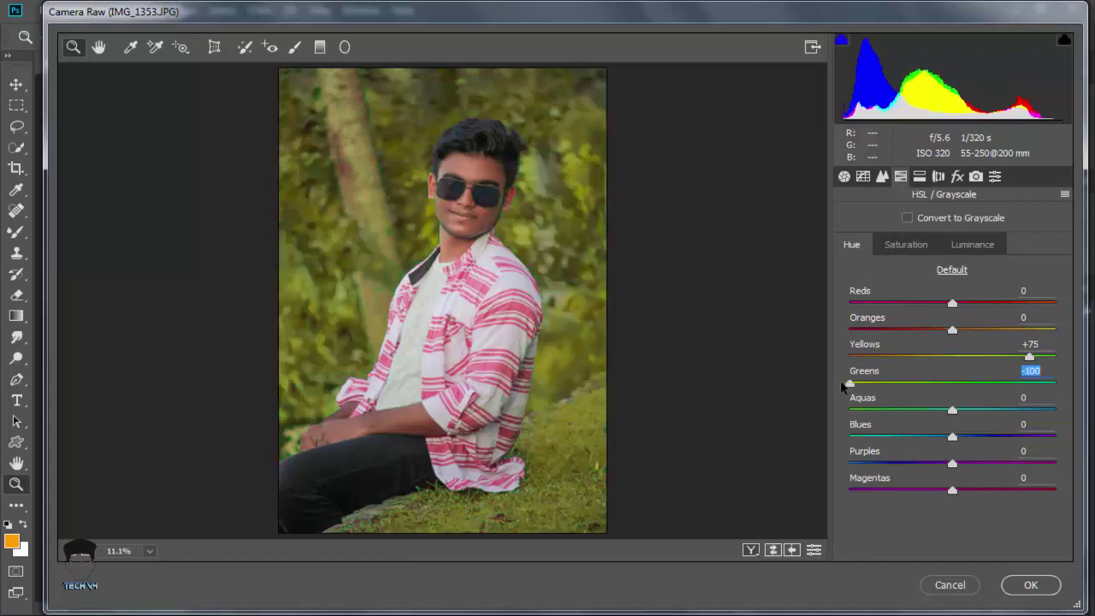
left_click(912, 245)
left_click(965, 245)
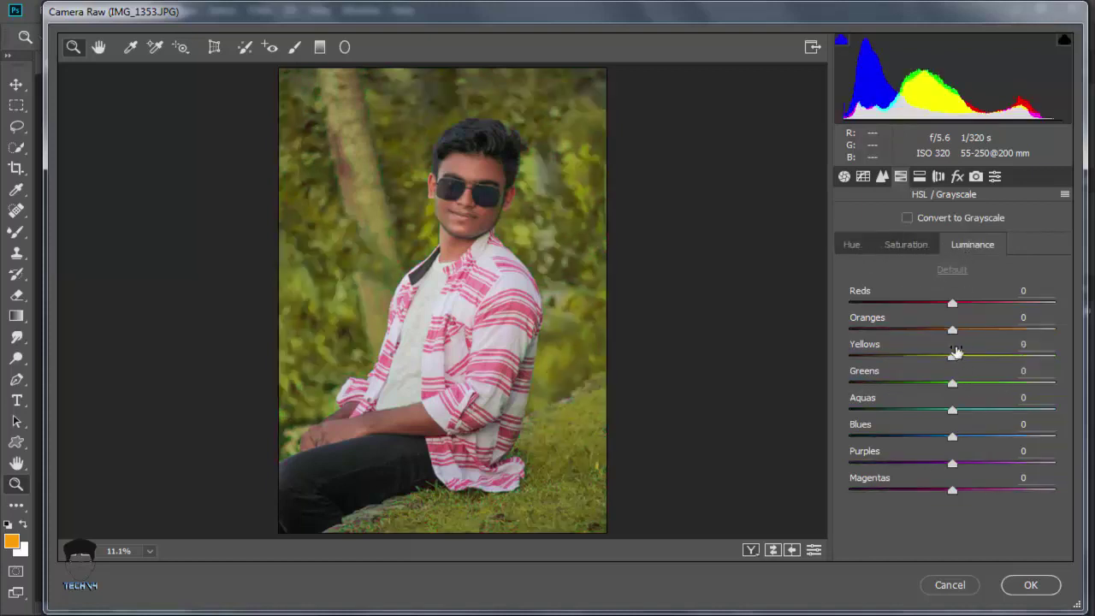
mouse_move(952, 356)
left_mouse_down()
mouse_move(921, 358)
mouse_move(924, 384)
mouse_move(935, 387)
left_mouse_up()
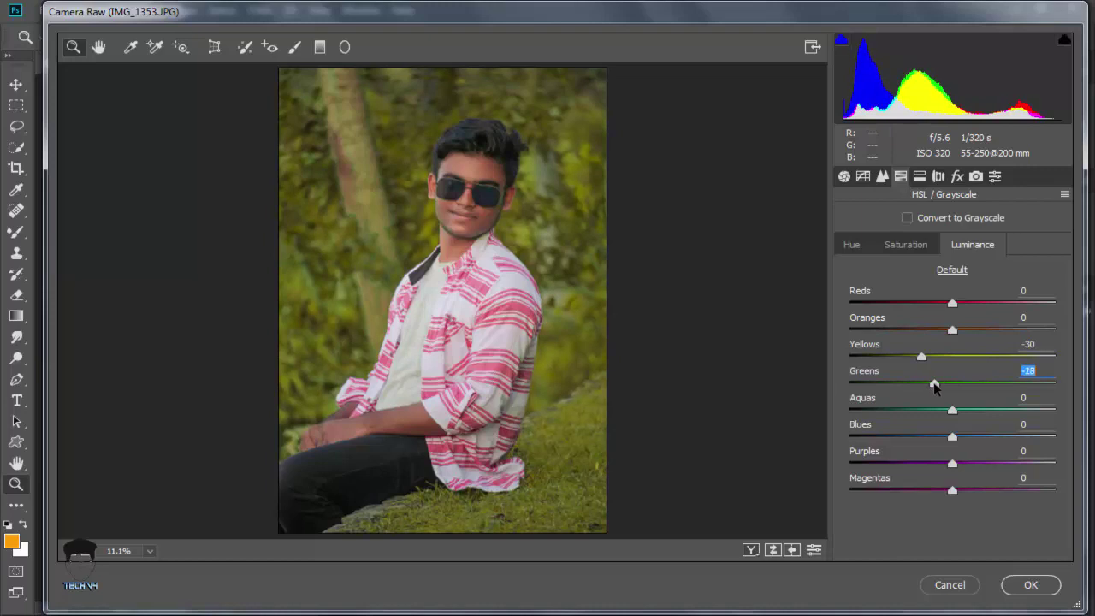
Step: Add a -28 post-crop vignette, lower Oranges saturation to -15, and apply the Camera Raw edits
left_click(957, 177)
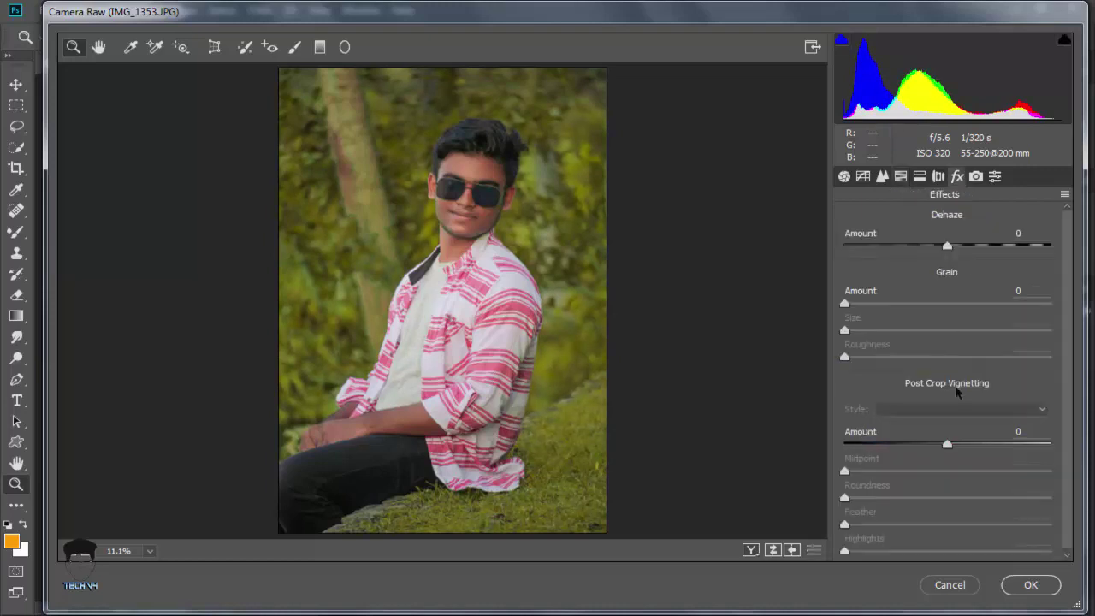
left_click_drag(947, 446, 918, 449)
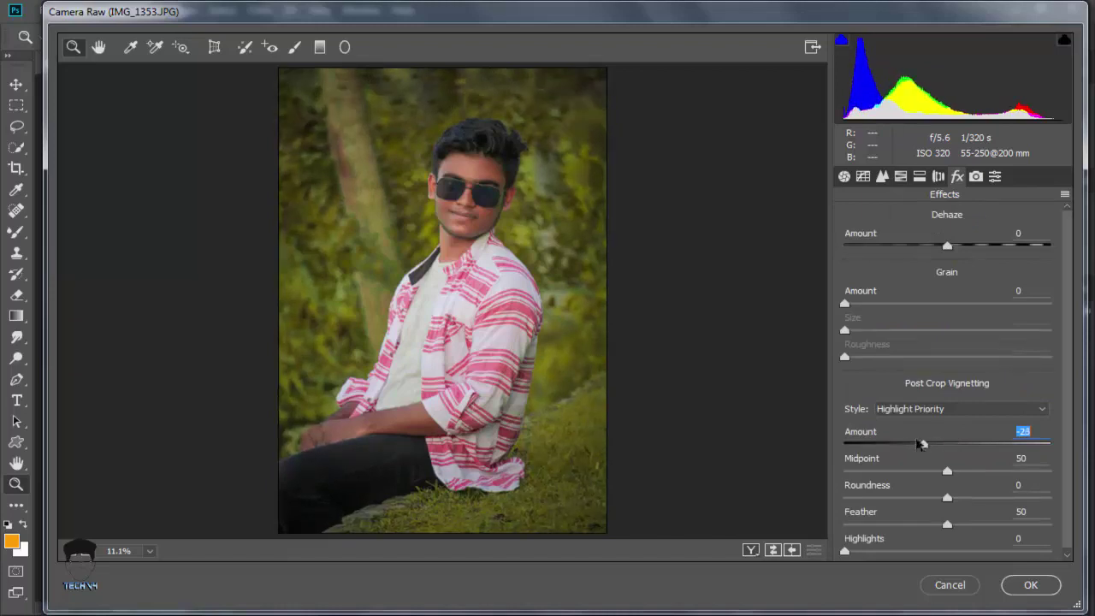
left_click(901, 176)
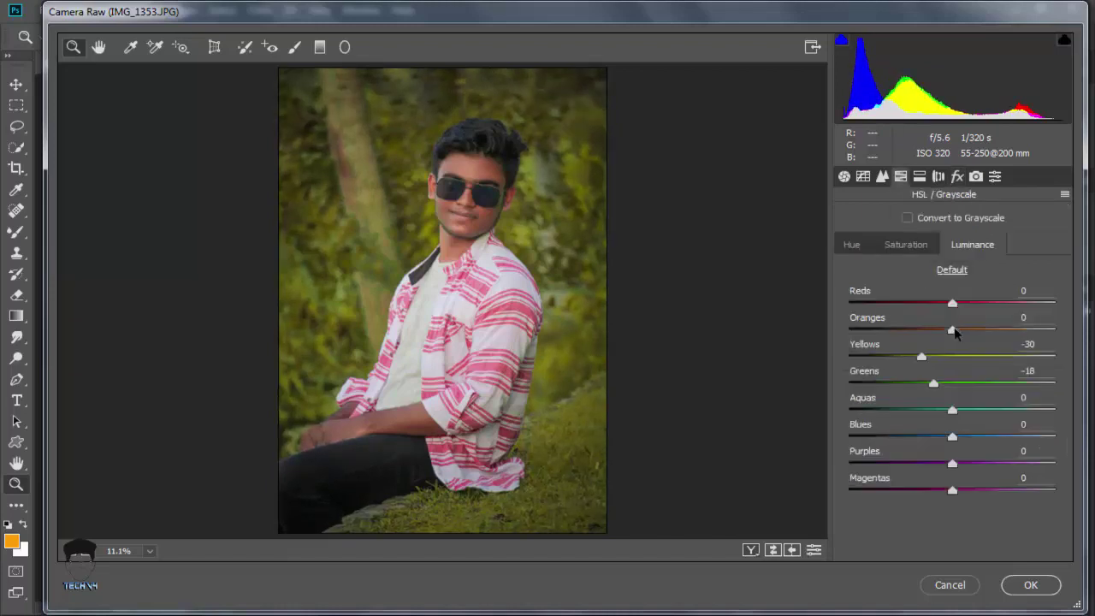
left_click(905, 246)
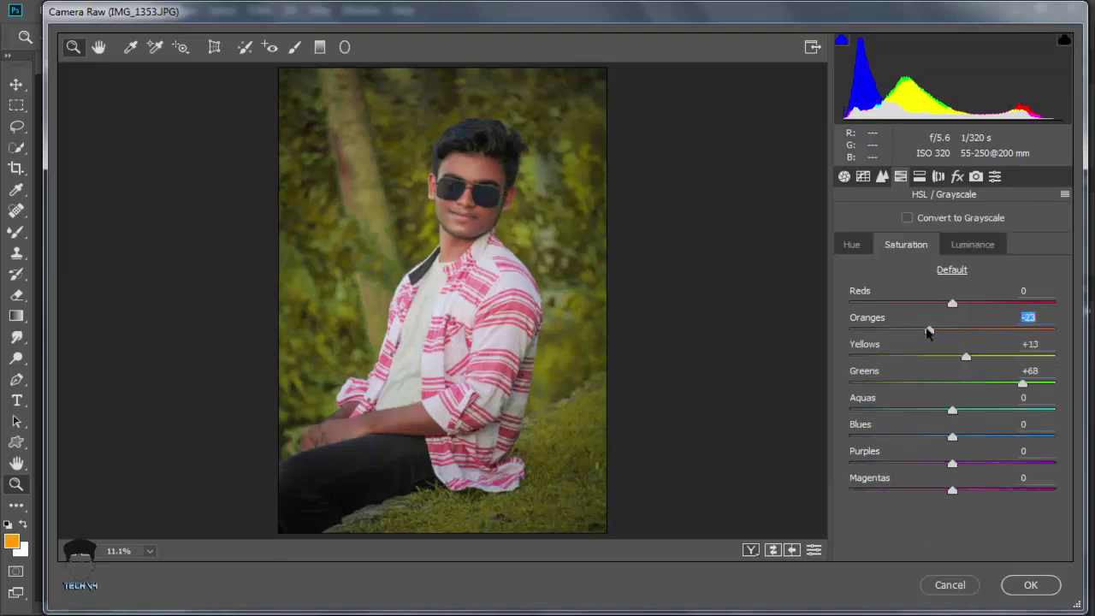
left_click_drag(928, 332, 939, 331)
left_click(1033, 584)
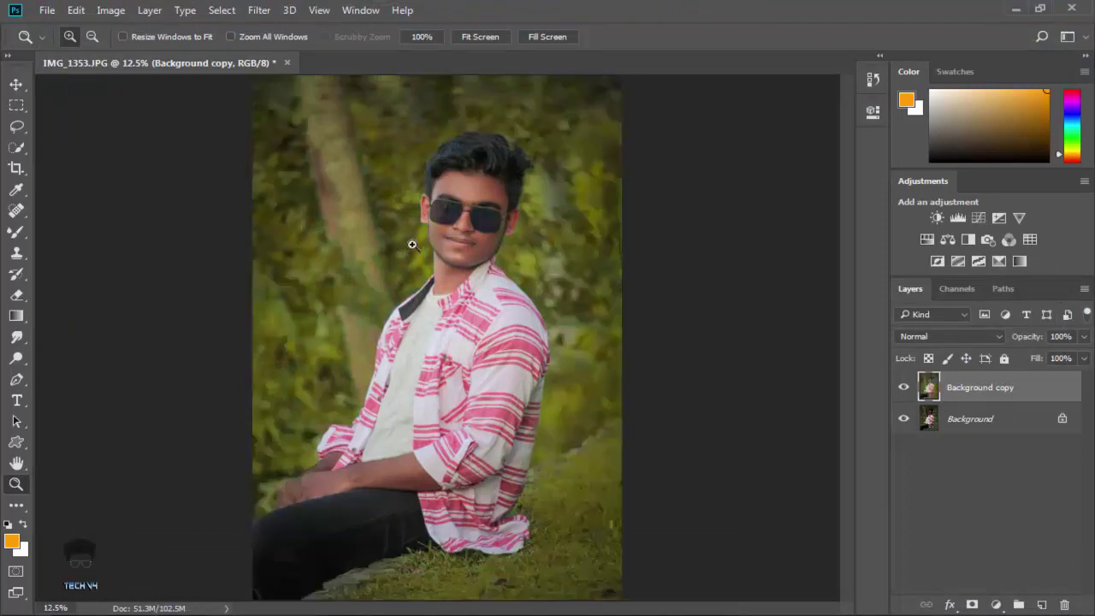
right_click(415, 246)
left_click(438, 256)
right_click(436, 223)
left_click(460, 328)
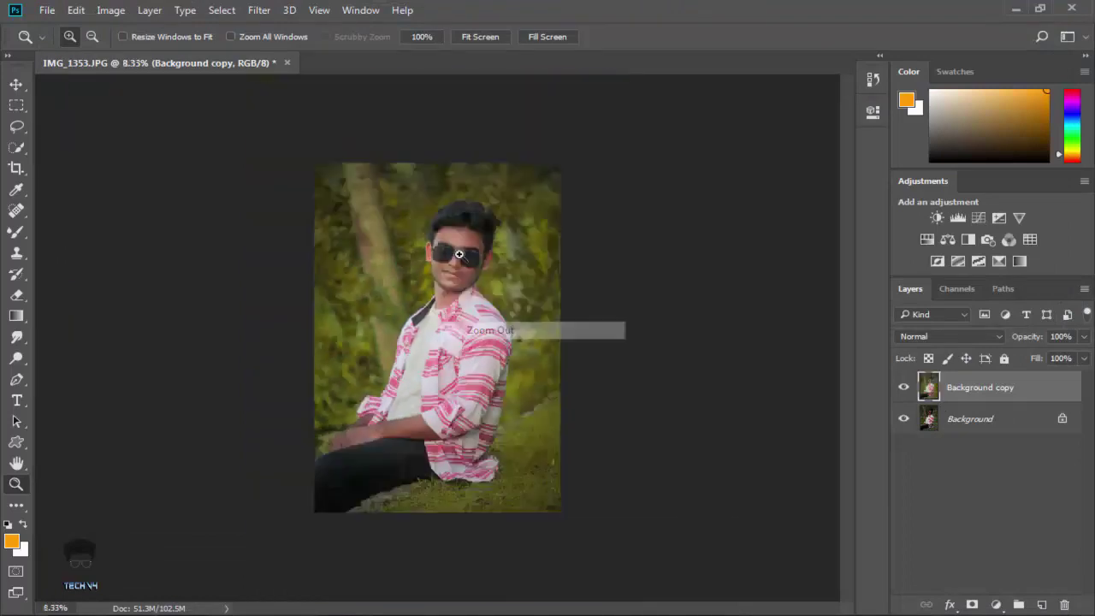
right_click(498, 255)
left_click(496, 362)
left_click(458, 299)
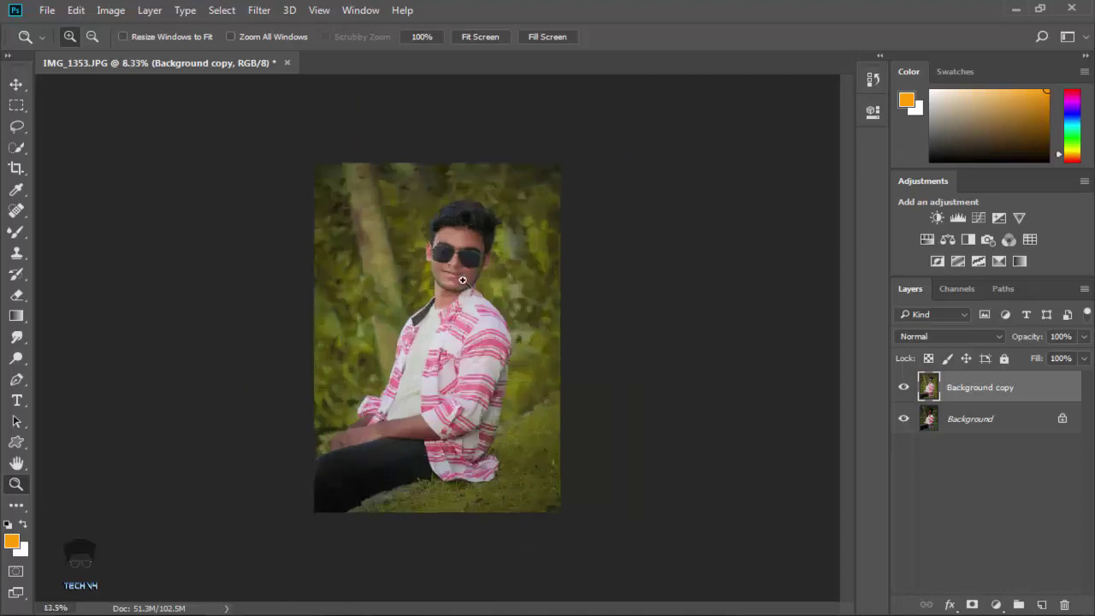
left_click(464, 275)
right_click(466, 282)
left_click(492, 292)
left_click(905, 388)
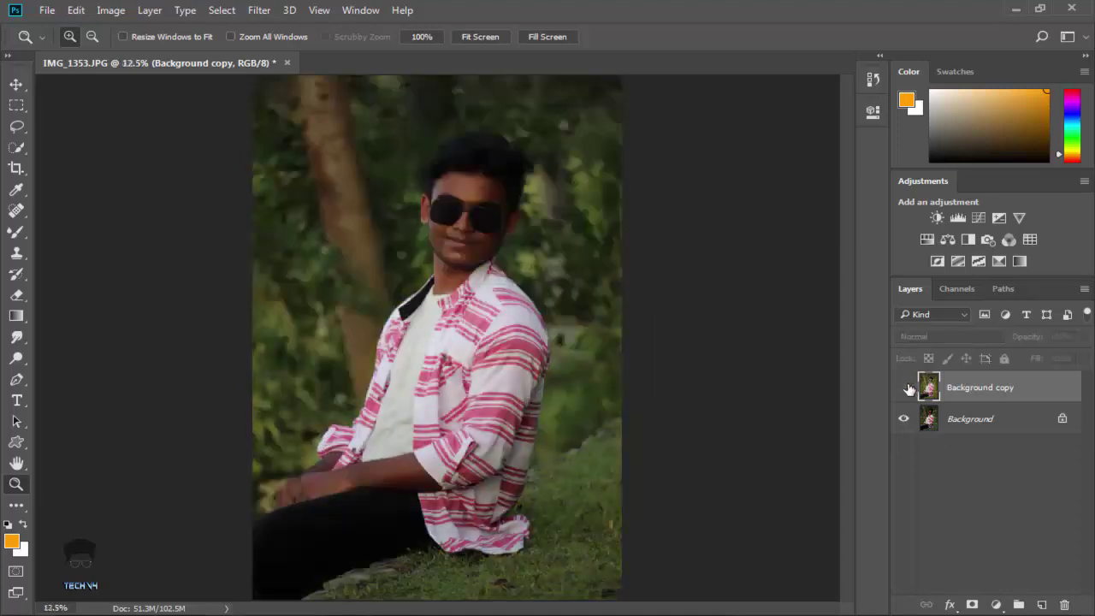
left_click(904, 388)
left_click(904, 387)
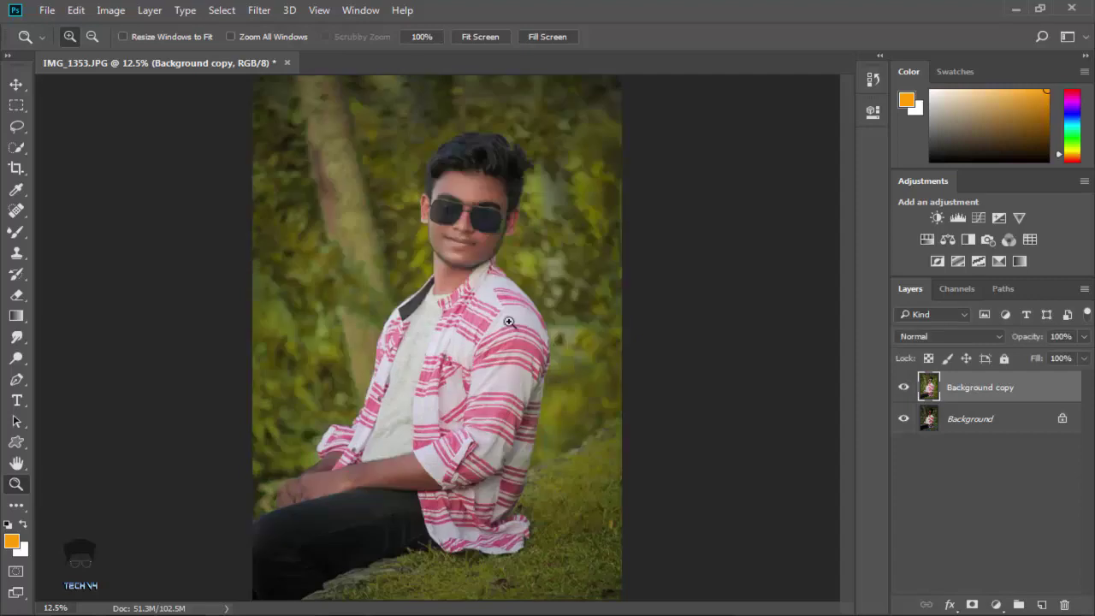
right_click(511, 326)
left_click(523, 335)
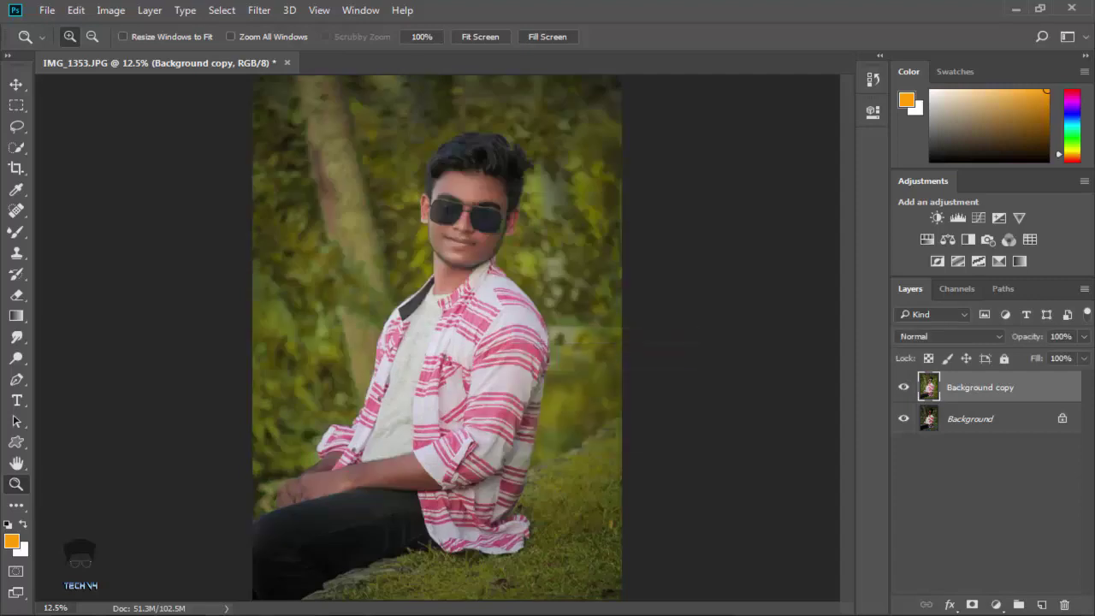